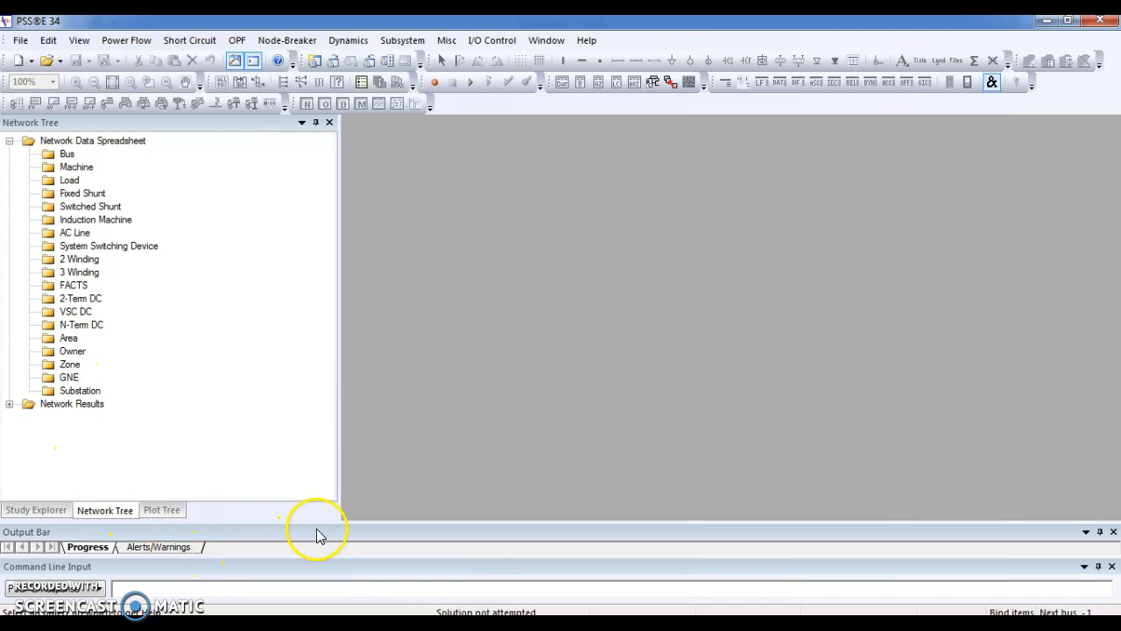
# Enlarge the Output Bar to about half the window height and put the cursor in the command line input.
pyautogui.moveTo(321, 523); pyautogui.dragTo(351, 348)
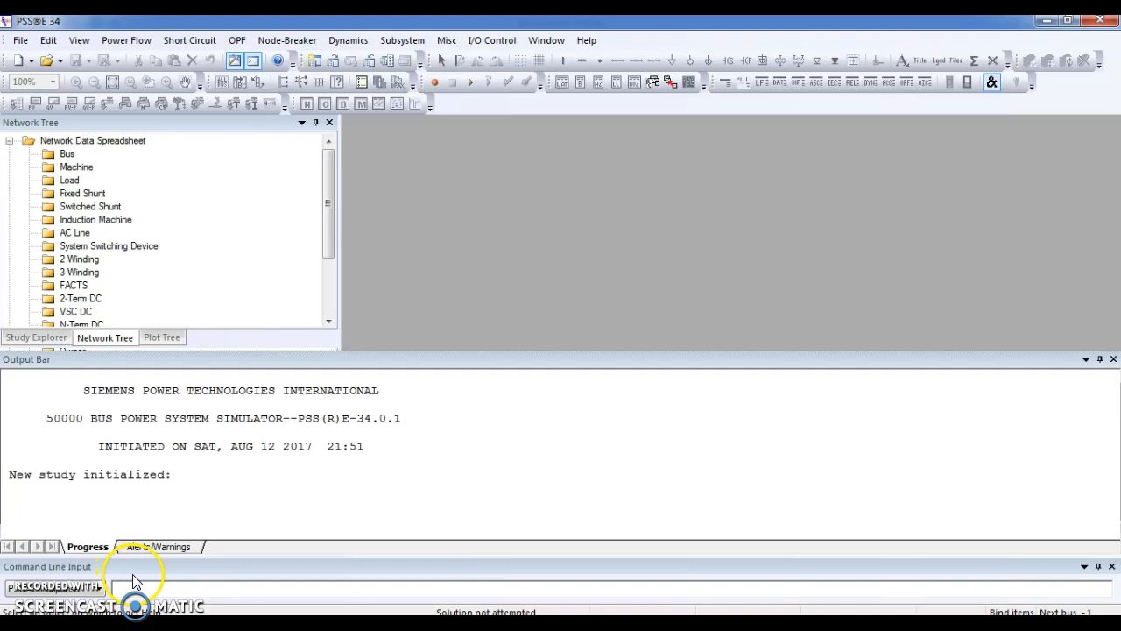
pyautogui.click(154, 593)
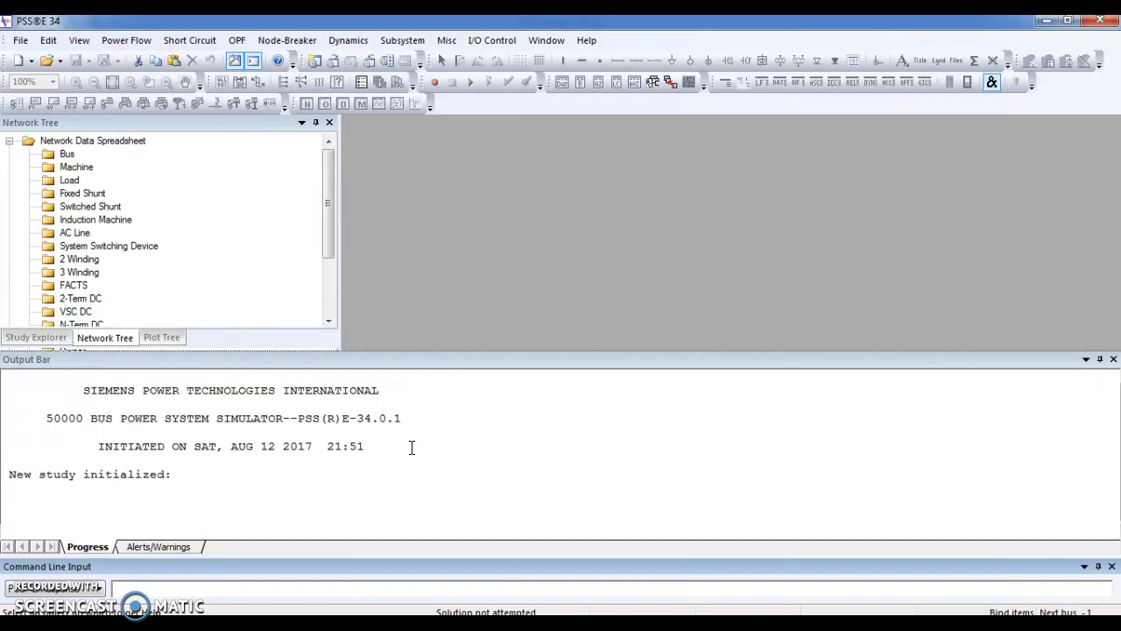
# Open the saved case savnw.sav from the PSSE34 EXAMPLE folder.
pyautogui.click(44, 65)
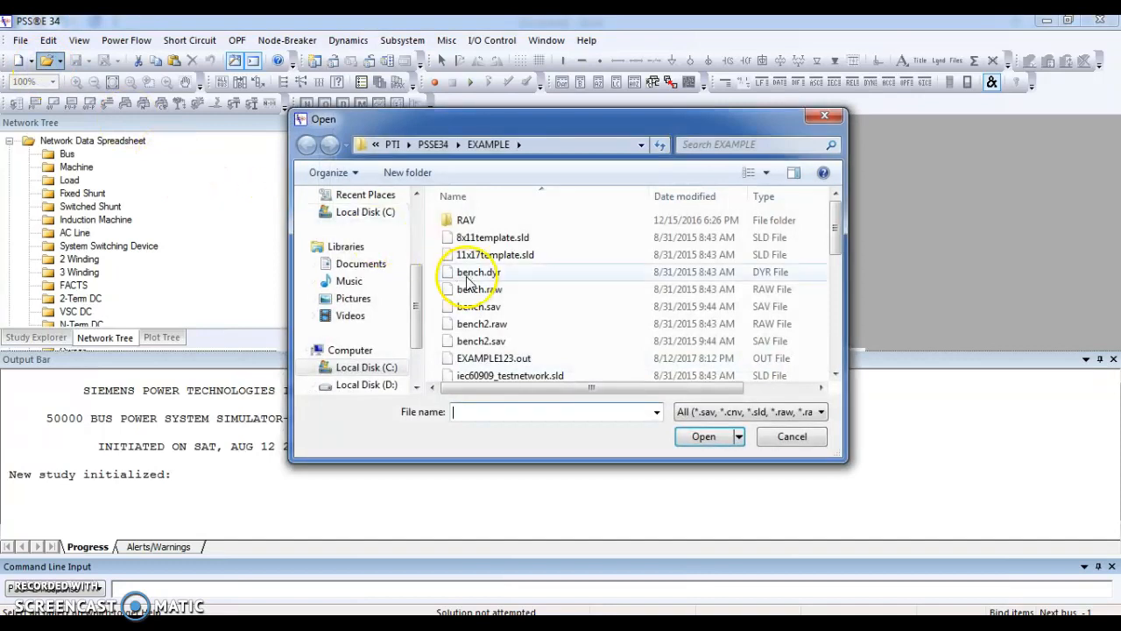
pyautogui.click(516, 324)
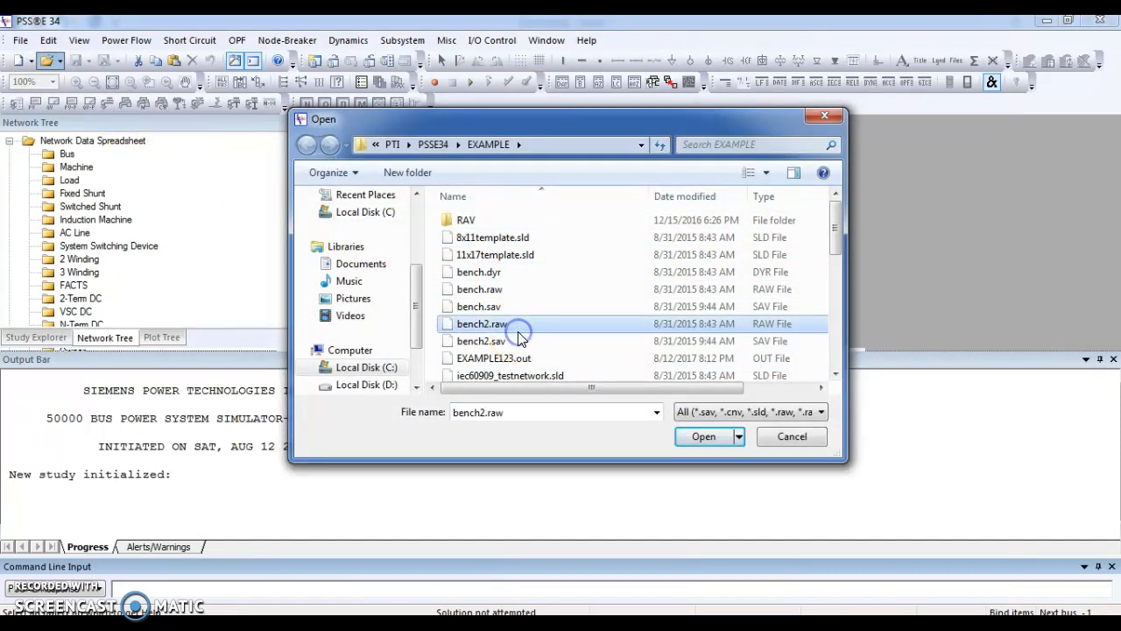
pyautogui.press('s')
pyautogui.press('Down')
pyautogui.press('Down')
pyautogui.press('Down')
pyautogui.press('Down')
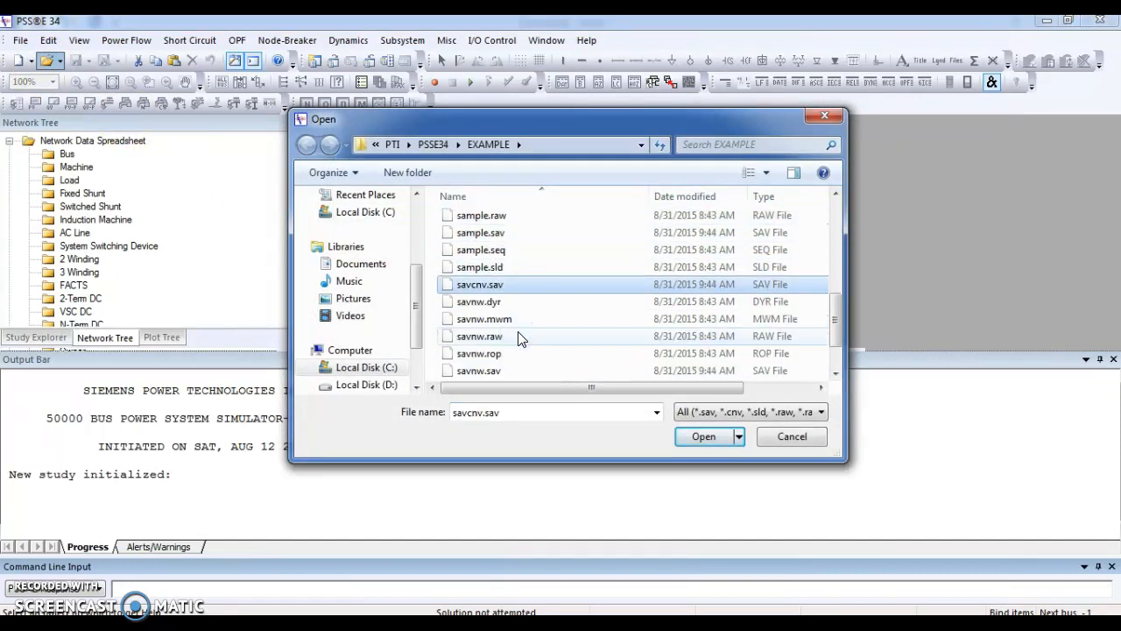
pyautogui.press('Down')
pyautogui.press('Down')
pyautogui.press('Up')
pyautogui.press('Up')
pyautogui.press('Down')
pyautogui.press('Down')
pyautogui.press('Down')
pyautogui.press('Down')
pyautogui.press('Down')
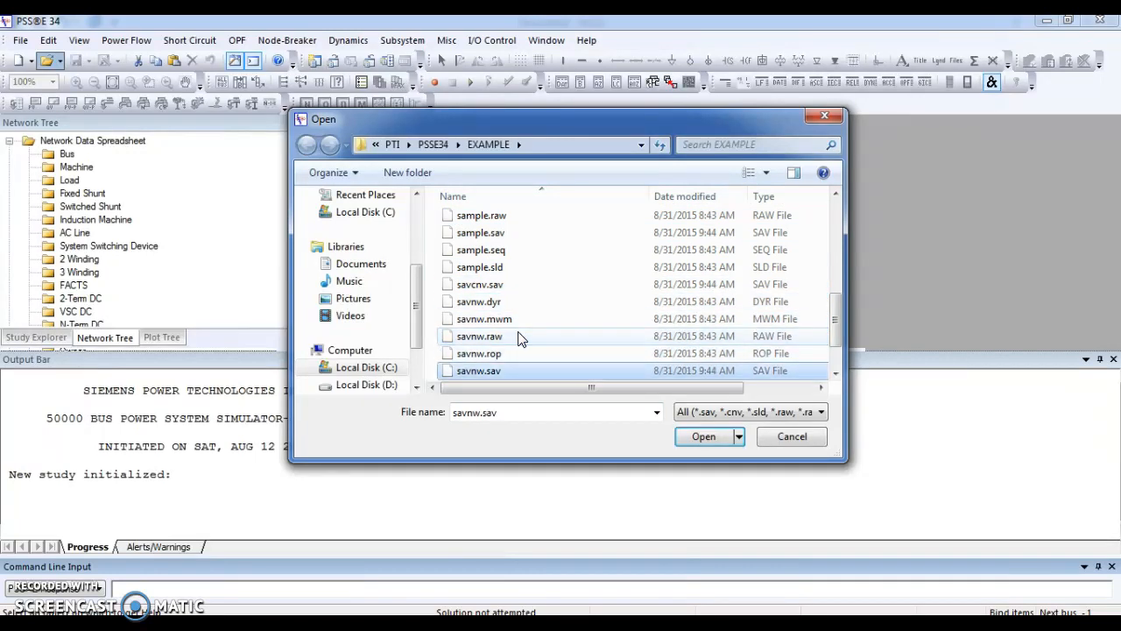
pyautogui.click(496, 375)
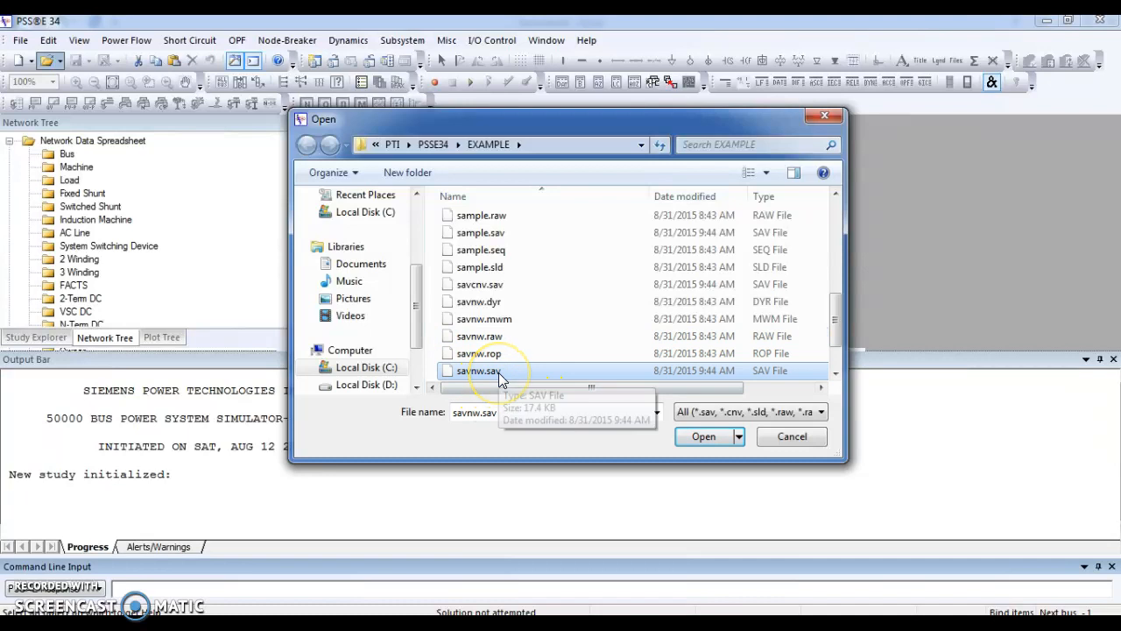
pyautogui.doubleClick(498, 372)
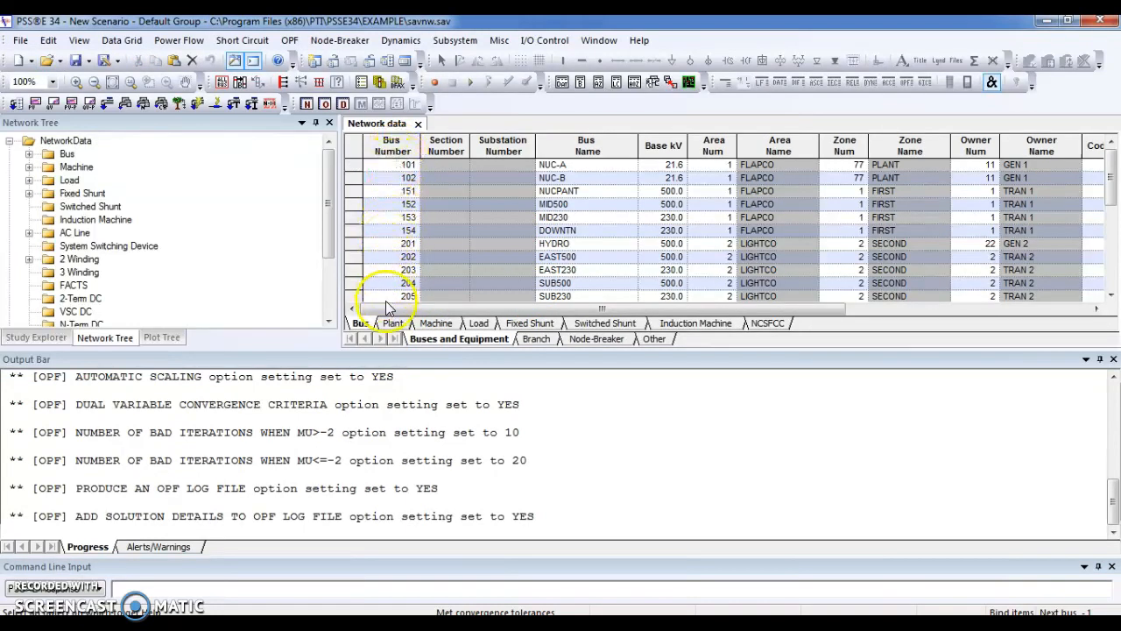
# Examine the bus record of NUC-B field by field, from bus number through base kV and area to the Code column.
pyautogui.click(402, 178)
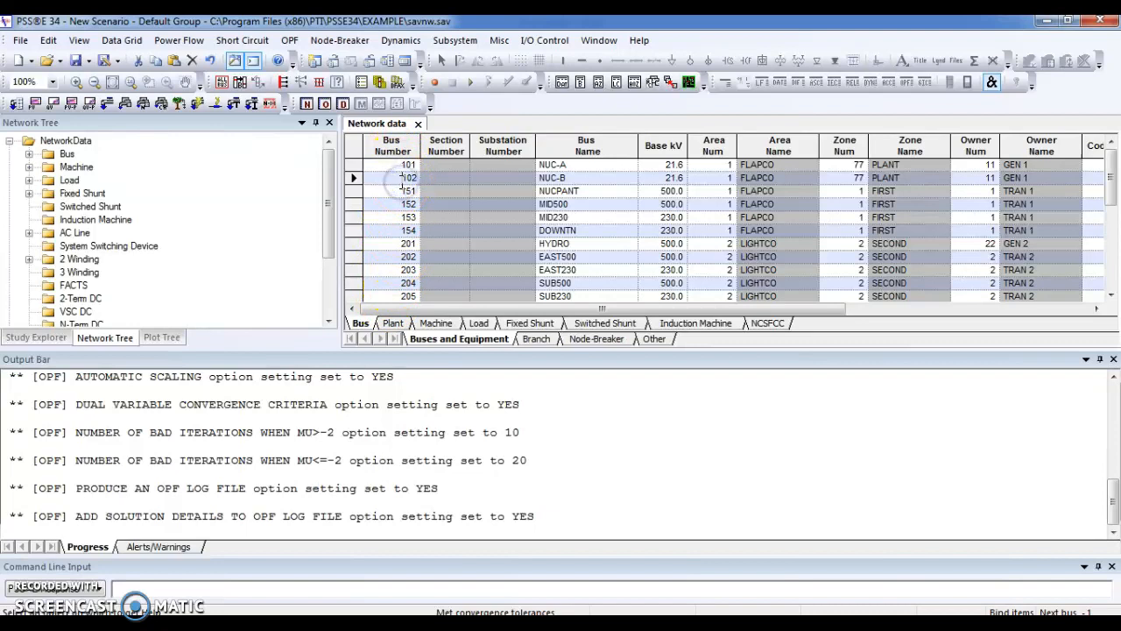
pyautogui.press('Right')
pyautogui.press('Right')
pyautogui.press('Right')
pyautogui.press('Right')
pyautogui.press('Right')
pyautogui.press('Right')
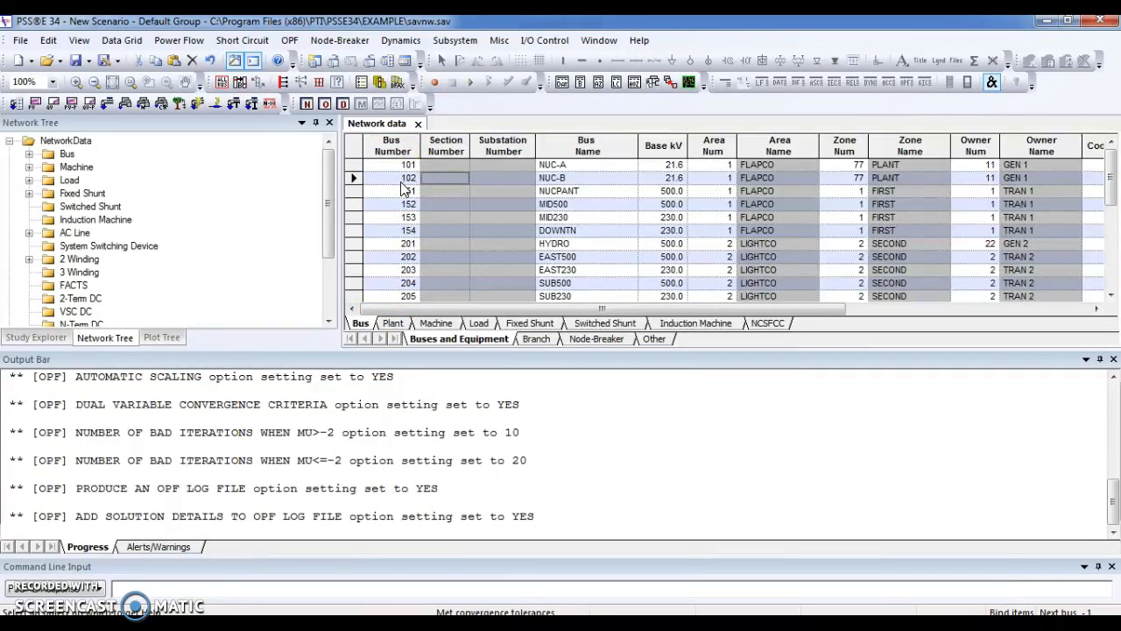
pyautogui.press('Left')
pyautogui.press('Left')
pyautogui.press('Left')
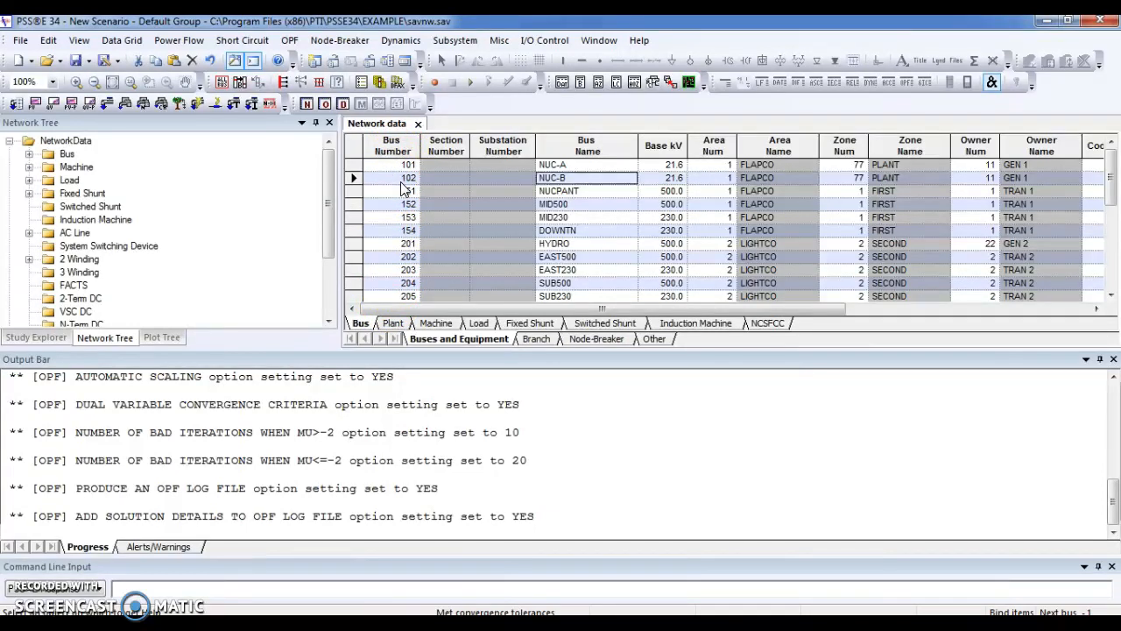
pyautogui.press('Right')
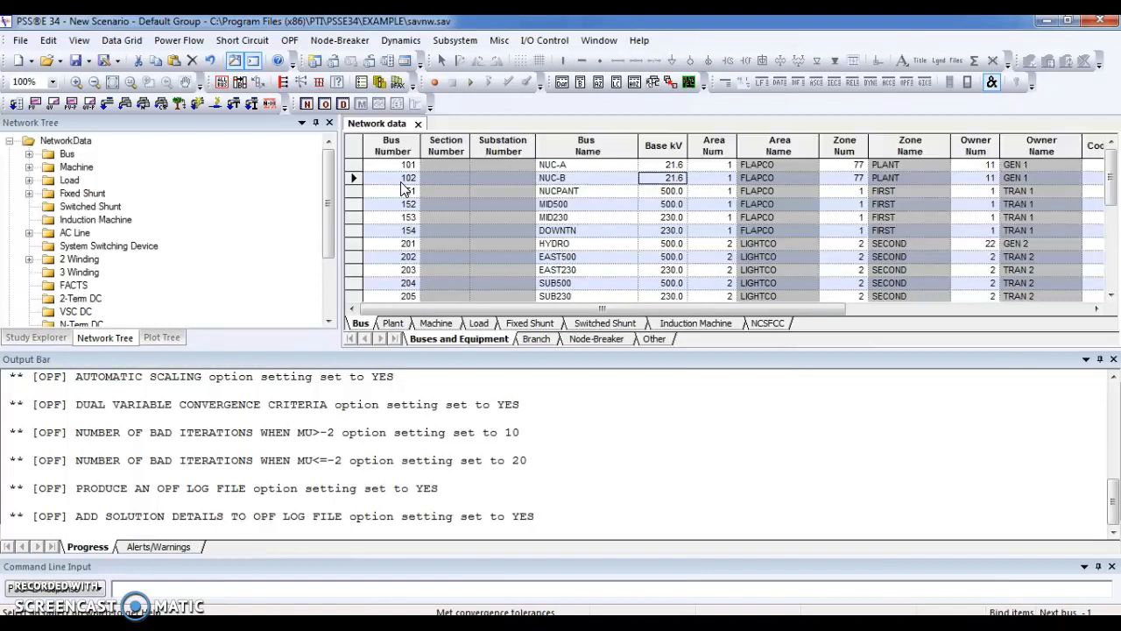
pyautogui.press('Right')
pyautogui.press('Right')
pyautogui.press('Right')
pyautogui.press('Right')
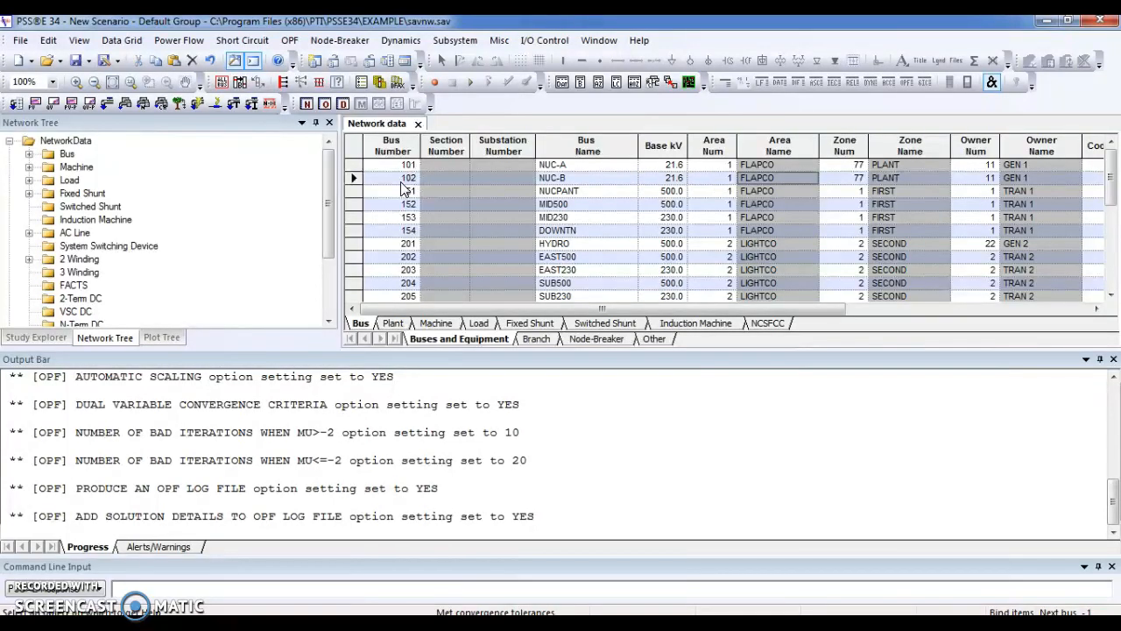
pyautogui.press('End')
pyautogui.press('Left')
pyautogui.press('Left')
pyautogui.press('Left')
pyautogui.press('Left')
pyautogui.press('Left')
pyautogui.press('Left')
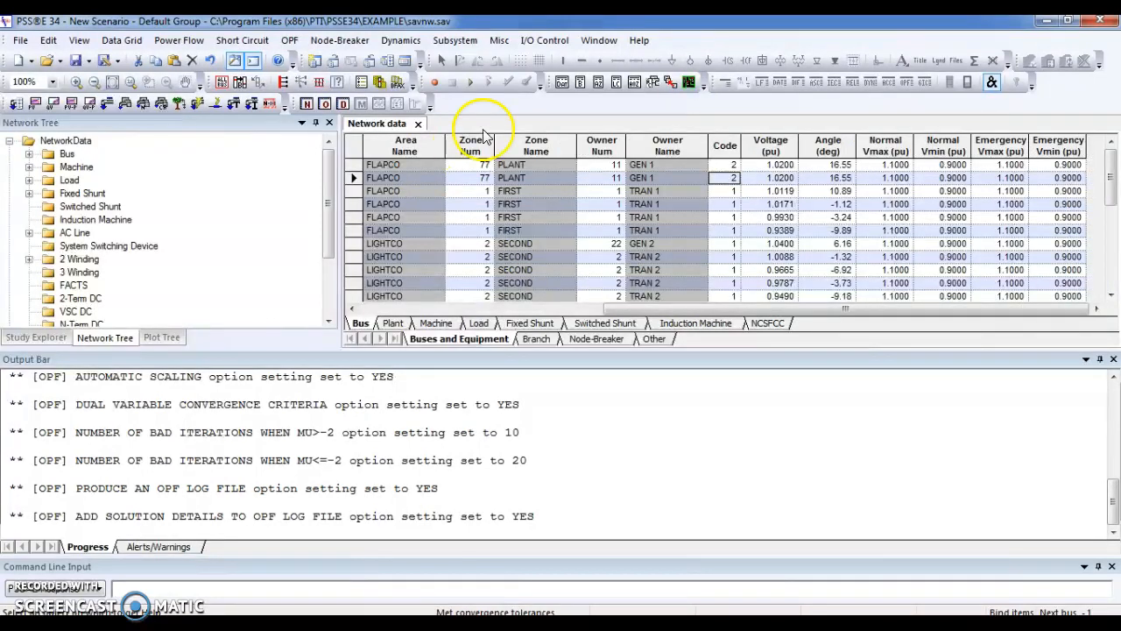
# Examine the bus type codes in the Code column from the first bus down to the last one.
pyautogui.click(730, 164)
pyautogui.click(730, 164)
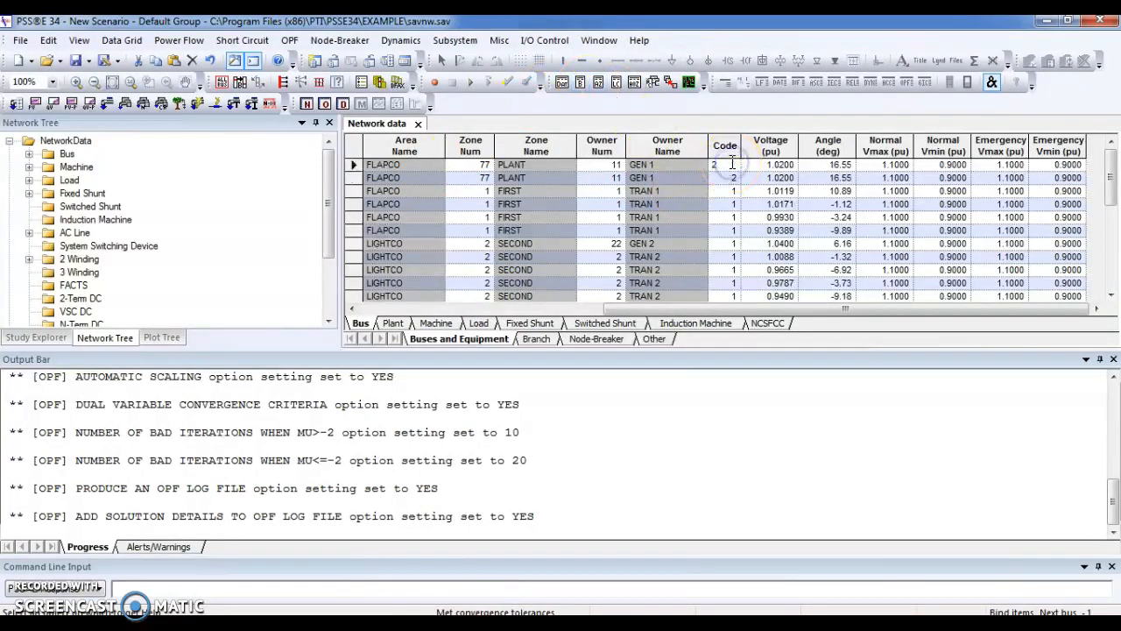
pyautogui.click(732, 163)
pyautogui.press('Down')
pyautogui.press('Down')
pyautogui.press('Down')
pyautogui.press('Down')
pyautogui.press('Down')
pyautogui.press('Down')
pyautogui.press('Down')
pyautogui.press('Down')
pyautogui.press('Down')
pyautogui.press('Down')
pyautogui.press('Down')
pyautogui.press('Down')
pyautogui.press('Down')
pyautogui.press('Down')
pyautogui.press('Down')
pyautogui.press('Down')
pyautogui.press('Down')
pyautogui.press('Down')
pyautogui.press('Down')
pyautogui.press('Down')
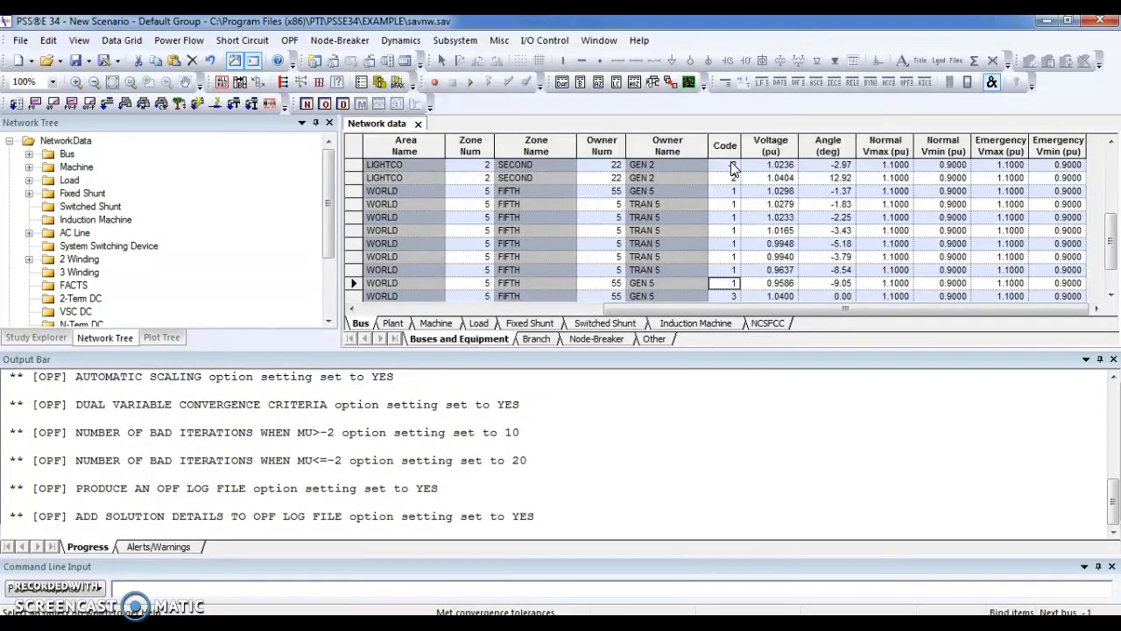
pyautogui.press('Down')
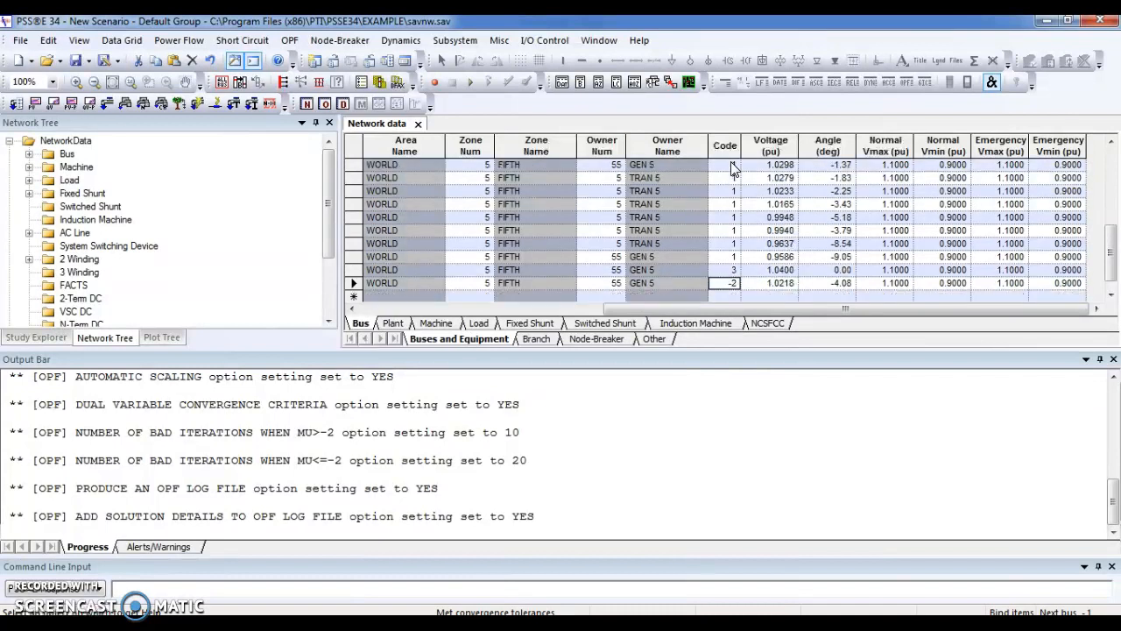
# Inspect the code 3 swing bus near the end of the bus list, then review the codes back up to the first bus.
pyautogui.click(725, 272)
pyautogui.doubleClick(727, 275)
pyautogui.doubleClick(728, 244)
pyautogui.press('Up')
pyautogui.press('Up')
pyautogui.press('Up')
pyautogui.press('Up')
pyautogui.press('Up')
pyautogui.press('Up')
pyautogui.press('Up')
pyautogui.press('Up')
pyautogui.press('Up')
pyautogui.press('Up')
pyautogui.press('Up')
pyautogui.press('Up')
pyautogui.press('Up')
pyautogui.press('Up')
pyautogui.press('Up')
pyautogui.press('Up')
pyautogui.press('Up')
pyautogui.press('Up')
pyautogui.press('Up')
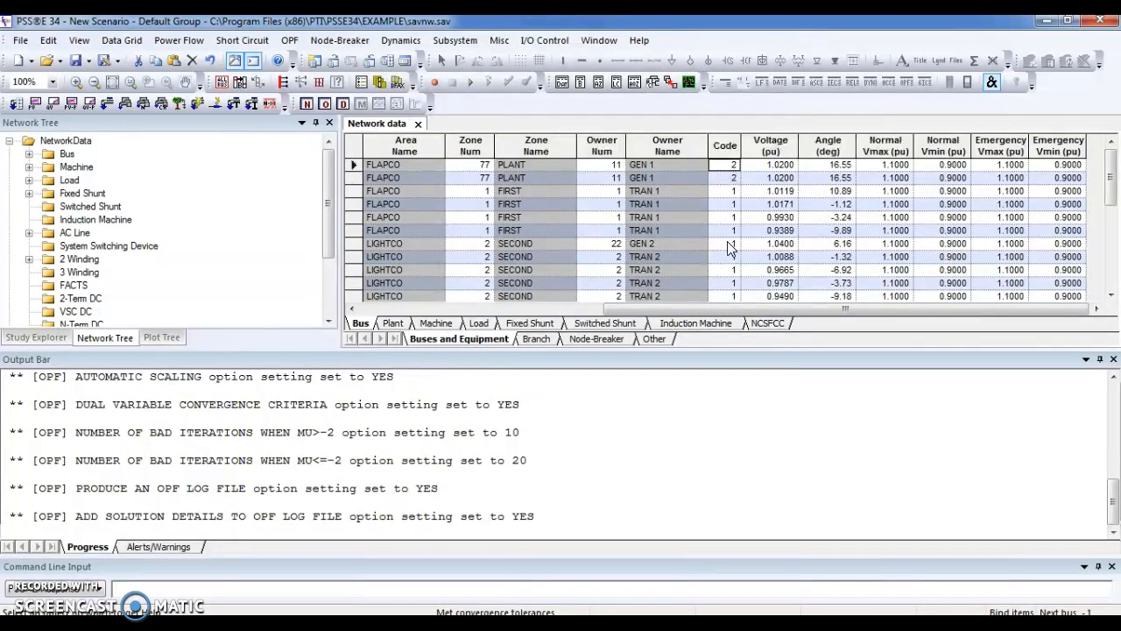
# Compare the buses with codes 2 and -2 against the remaining buses in the Code column.
pyautogui.press('Down')
pyautogui.press('Down')
pyautogui.press('Down')
pyautogui.press('Down')
pyautogui.press('Down')
pyautogui.press('Down')
pyautogui.press('Down')
pyautogui.press('Down')
pyautogui.press('Down')
pyautogui.press('Down')
pyautogui.press('Down')
pyautogui.press('Down')
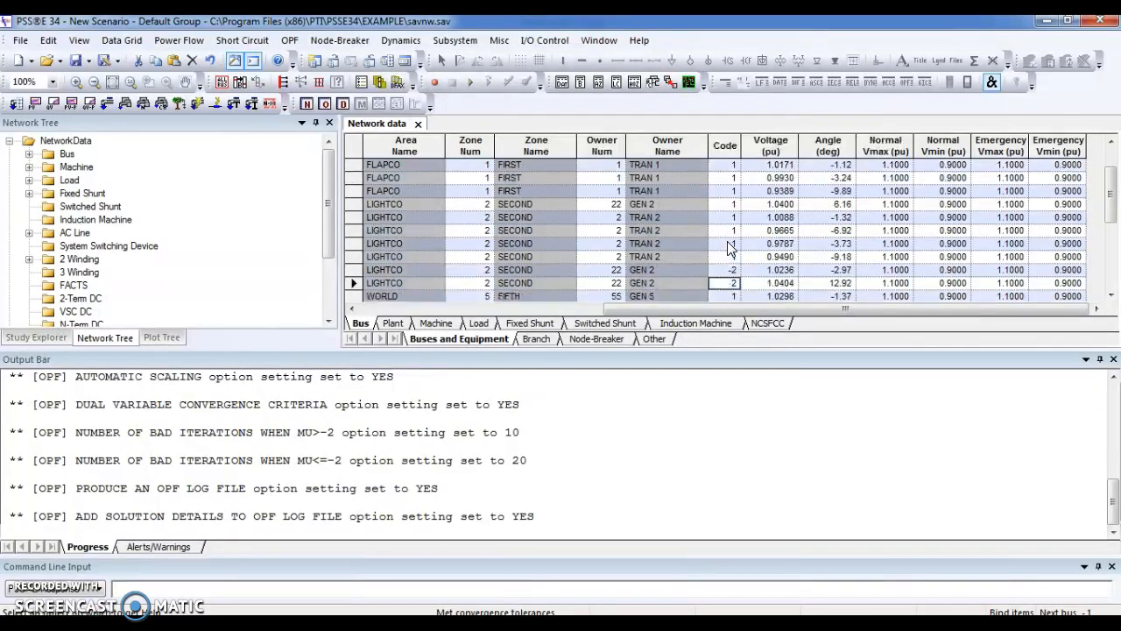
pyautogui.press('Up')
pyautogui.click(730, 272)
pyautogui.press('Down')
pyautogui.press('Down')
pyautogui.press('Down')
pyautogui.press('Down')
pyautogui.press('Down')
pyautogui.press('Down')
pyautogui.press('Down')
pyautogui.press('Down')
pyautogui.press('Down')
pyautogui.press('Down')
pyautogui.press('Down')
pyautogui.press('Down')
pyautogui.press('Up')
pyautogui.press('Up')
pyautogui.press('Up')
pyautogui.press('Up')
pyautogui.press('Up')
pyautogui.press('Up')
pyautogui.press('Up')
pyautogui.press('Up')
pyautogui.press('Up')
pyautogui.press('Up')
pyautogui.press('Up')
pyautogui.press('Up')
pyautogui.press('Up')
pyautogui.press('Up')
pyautogui.press('Up')
pyautogui.press('Up')
pyautogui.press('Up')
pyautogui.press('Up')
pyautogui.press('Up')
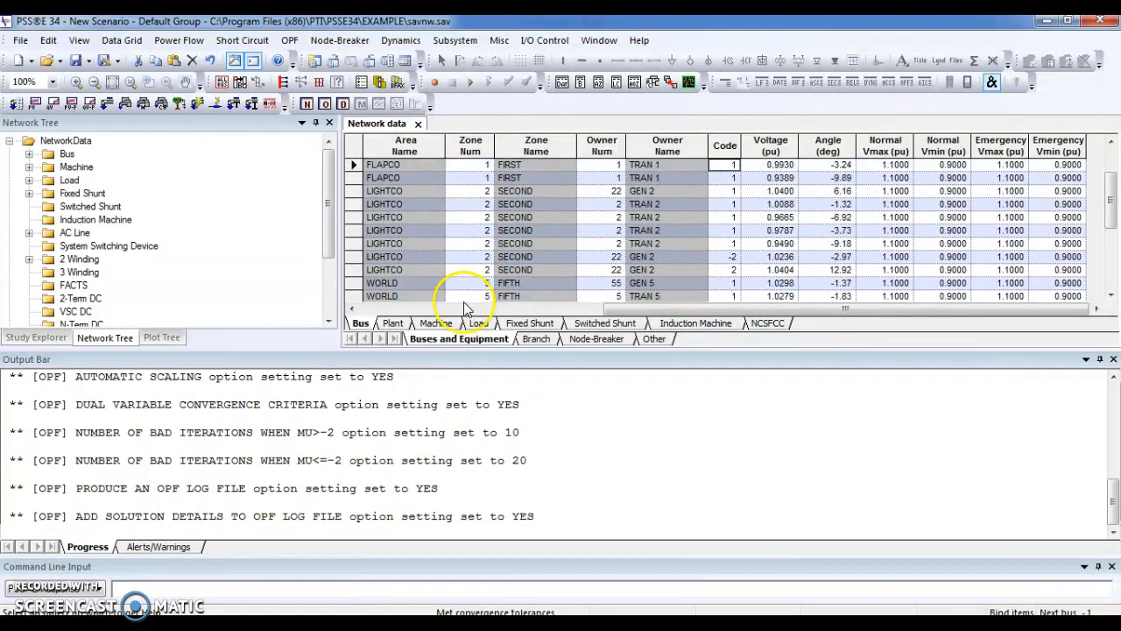
# Examine the generator bus records in the Plant data and compare them with the Bus data.
pyautogui.click(394, 324)
pyautogui.click(441, 214)
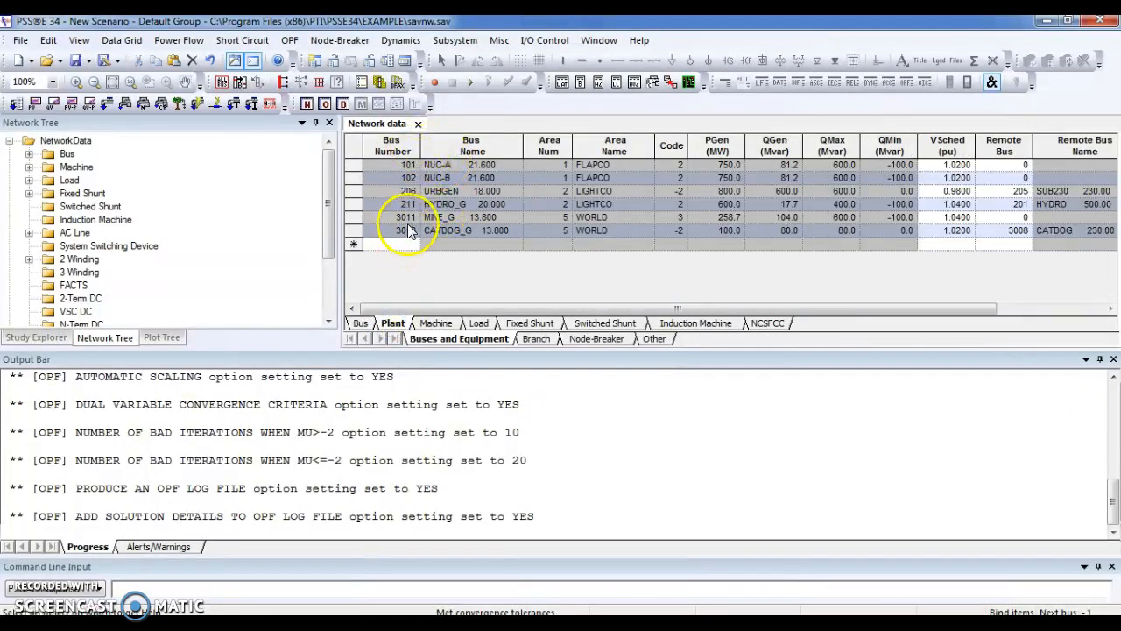
pyautogui.click(407, 167)
pyautogui.press('Down')
pyautogui.press('Down')
pyautogui.press('Down')
pyautogui.press('Up')
pyautogui.press('Up')
pyautogui.press('Up')
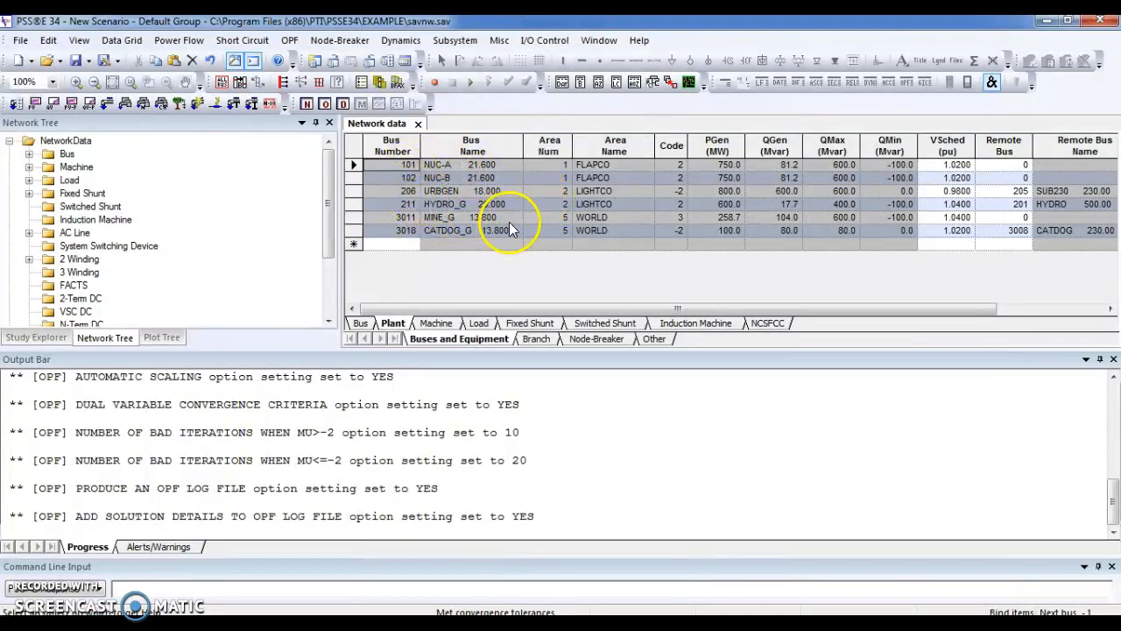
pyautogui.click(360, 324)
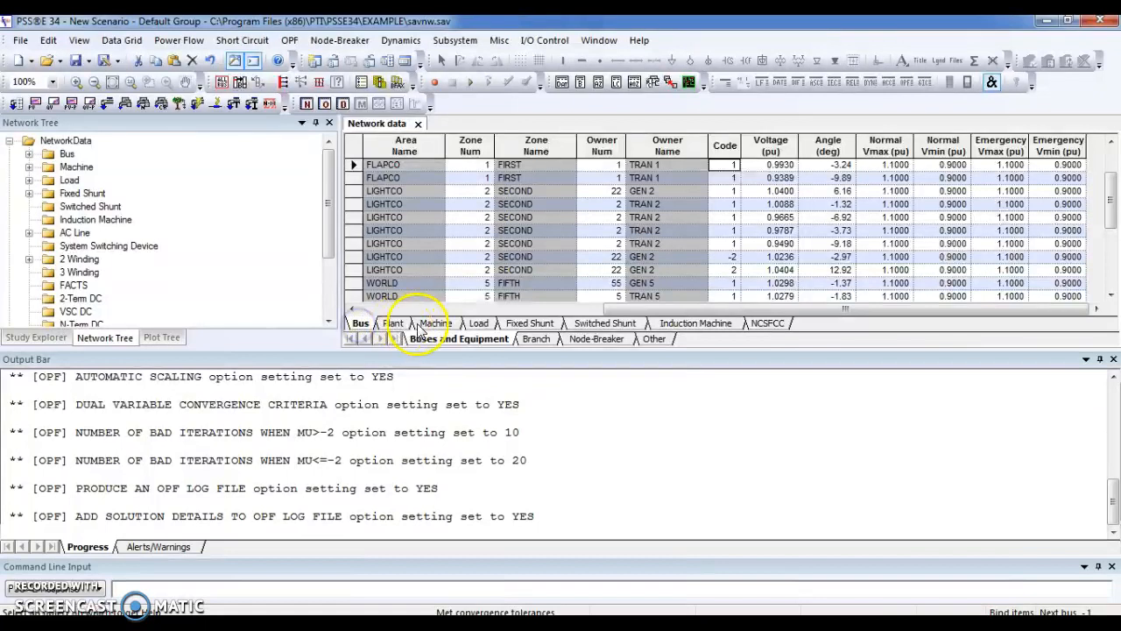
pyautogui.click(393, 323)
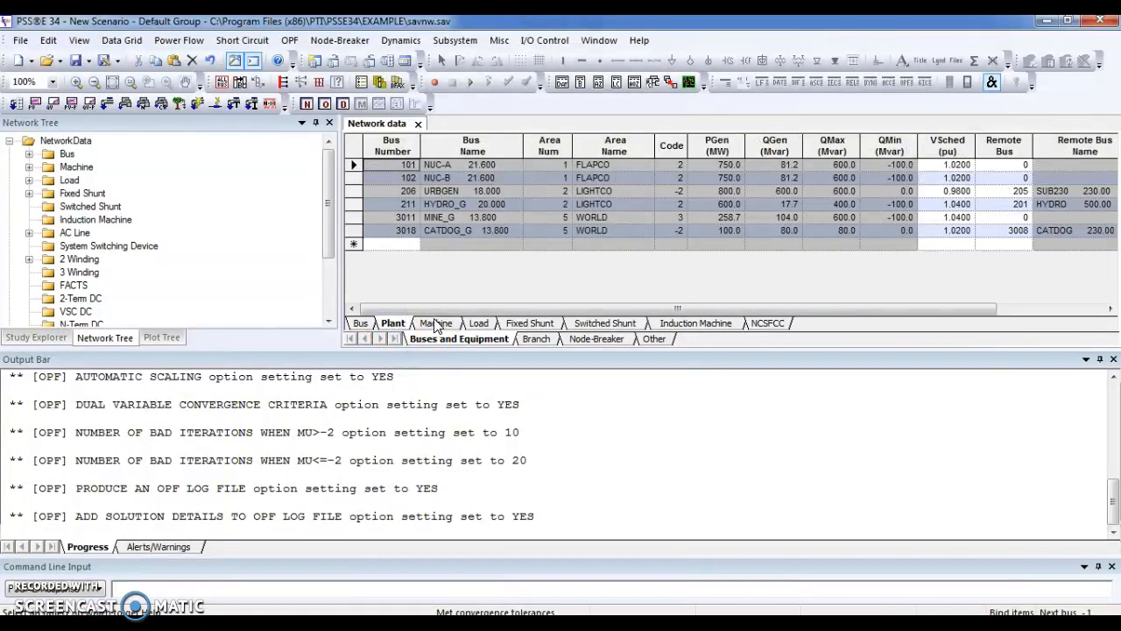
pyautogui.click(413, 166)
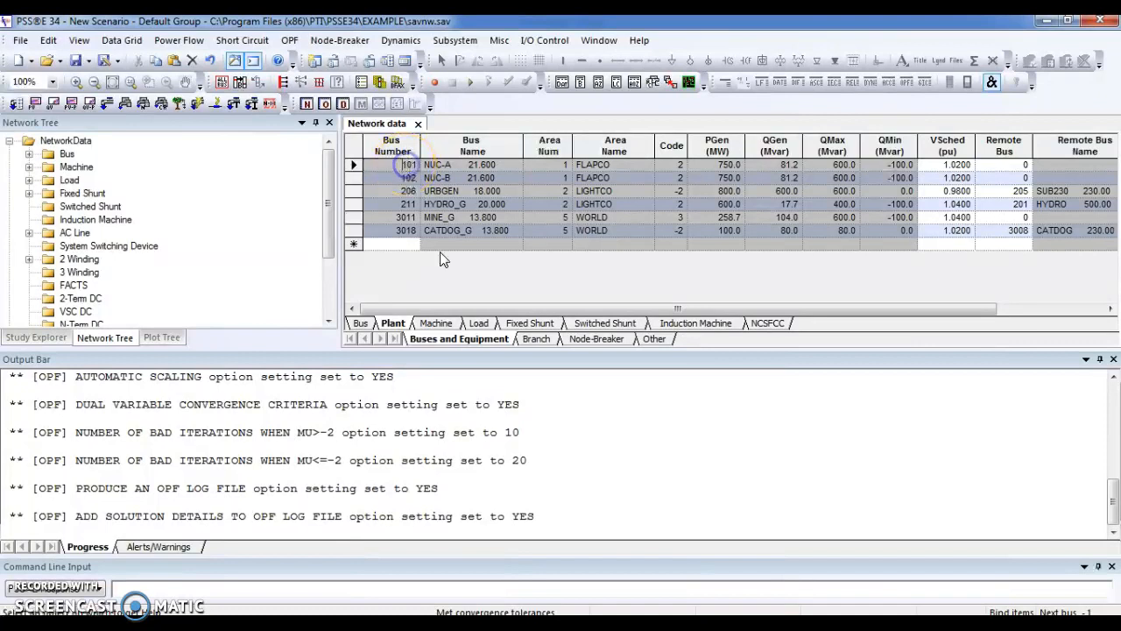
# Examine the Machine data of the NUC-A generator at bus 101, from its power limits through its in-service status.
pyautogui.click(431, 323)
pyautogui.click(435, 323)
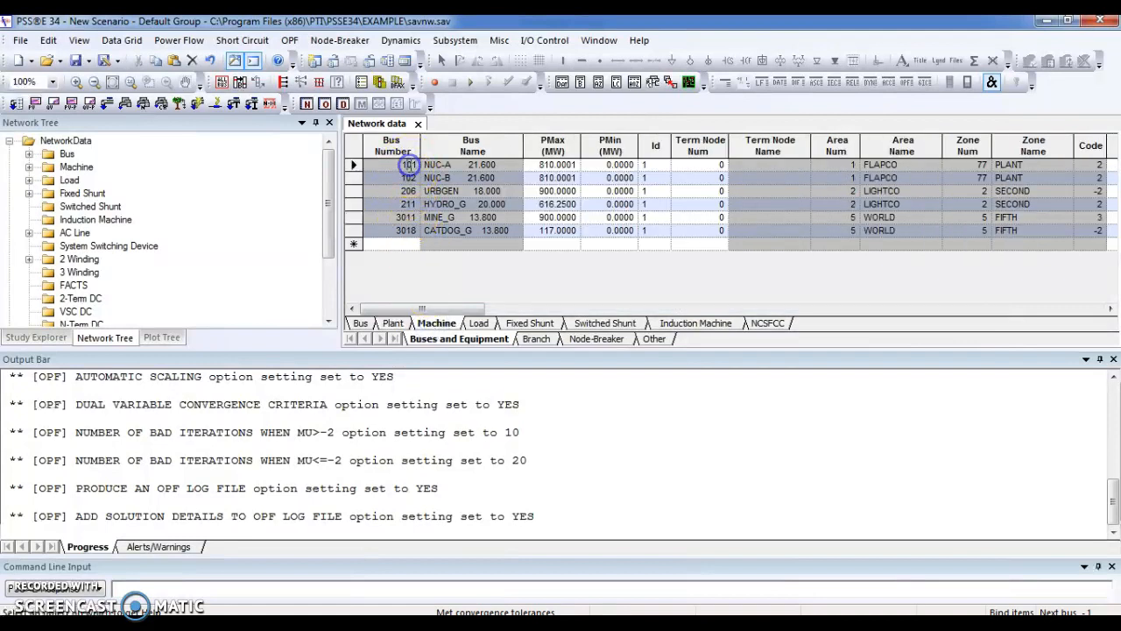
pyautogui.click(548, 167)
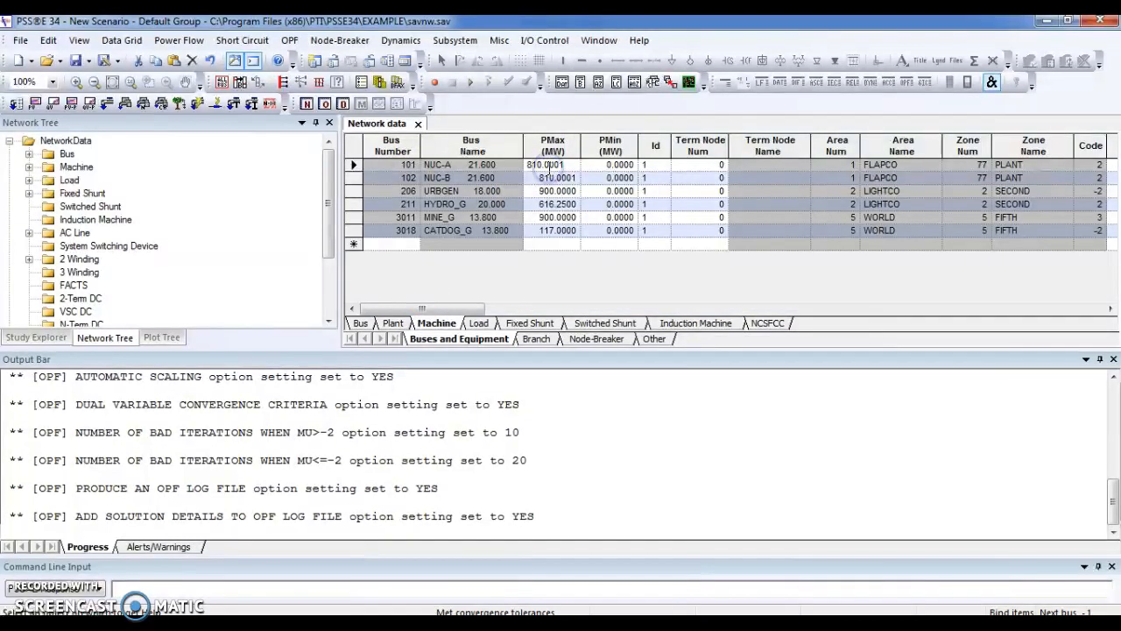
pyautogui.press('Tab')
pyautogui.press('Tab')
pyautogui.press('Tab')
pyautogui.press('Tab')
pyautogui.press('Tab')
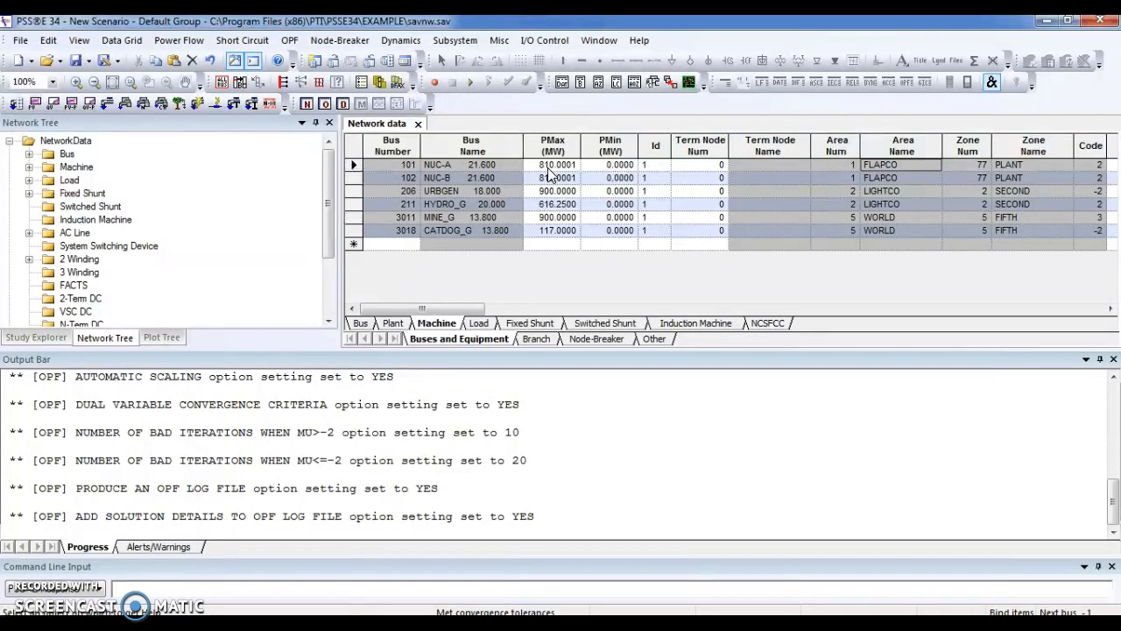
pyautogui.press('Tab')
pyautogui.press('Tab')
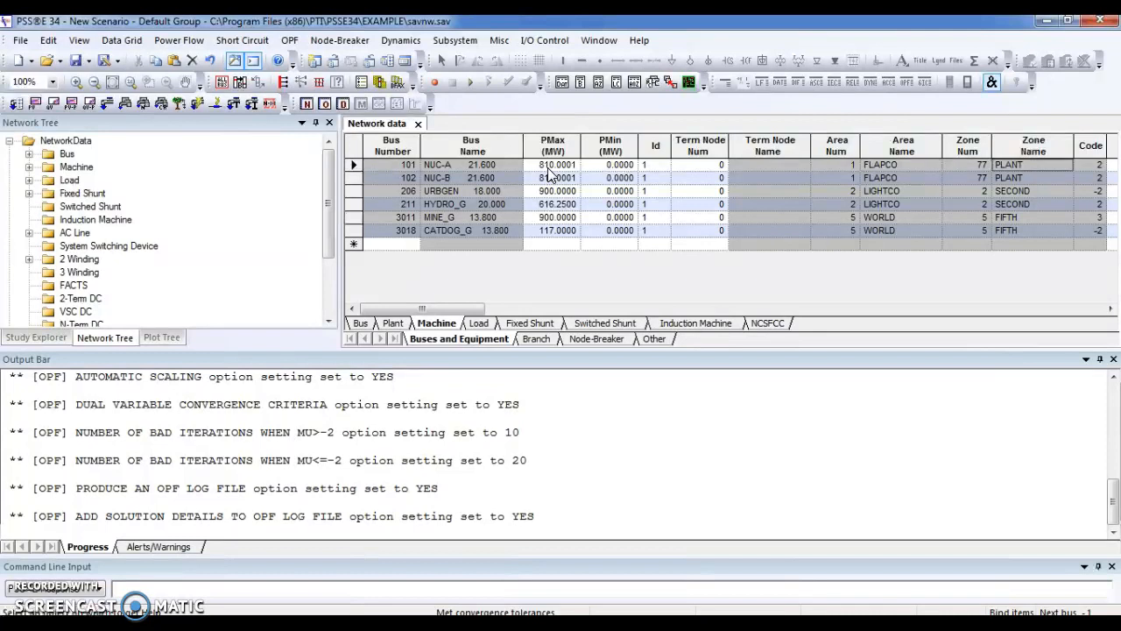
pyautogui.press('Tab')
pyautogui.press('Tab')
pyautogui.press('Tab')
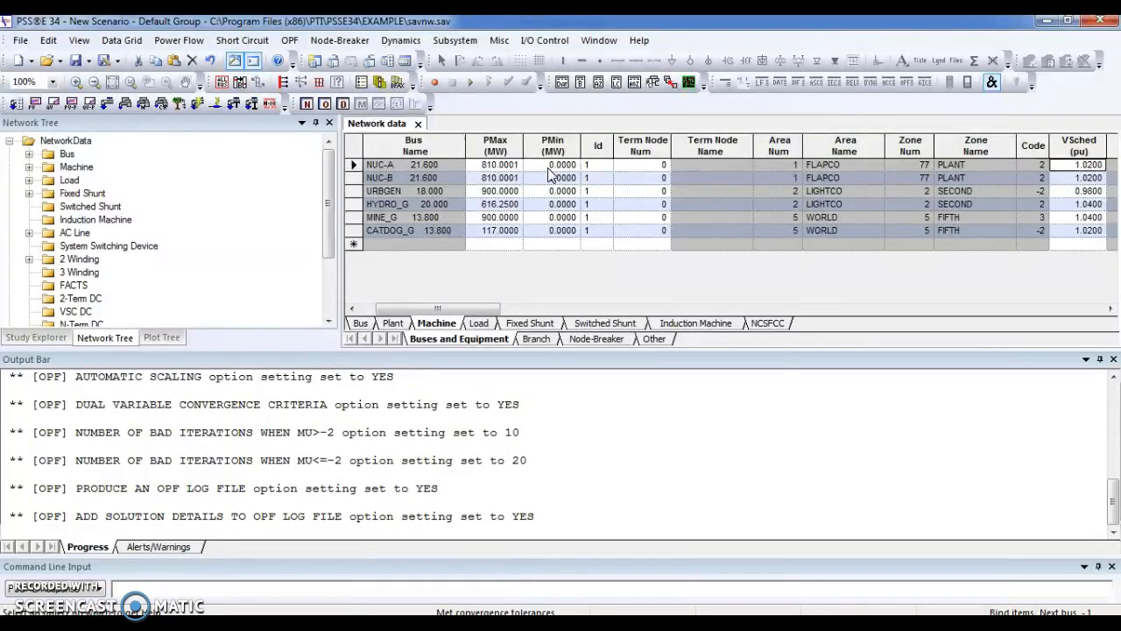
pyautogui.press('Tab')
pyautogui.press('Tab')
pyautogui.press('Tab')
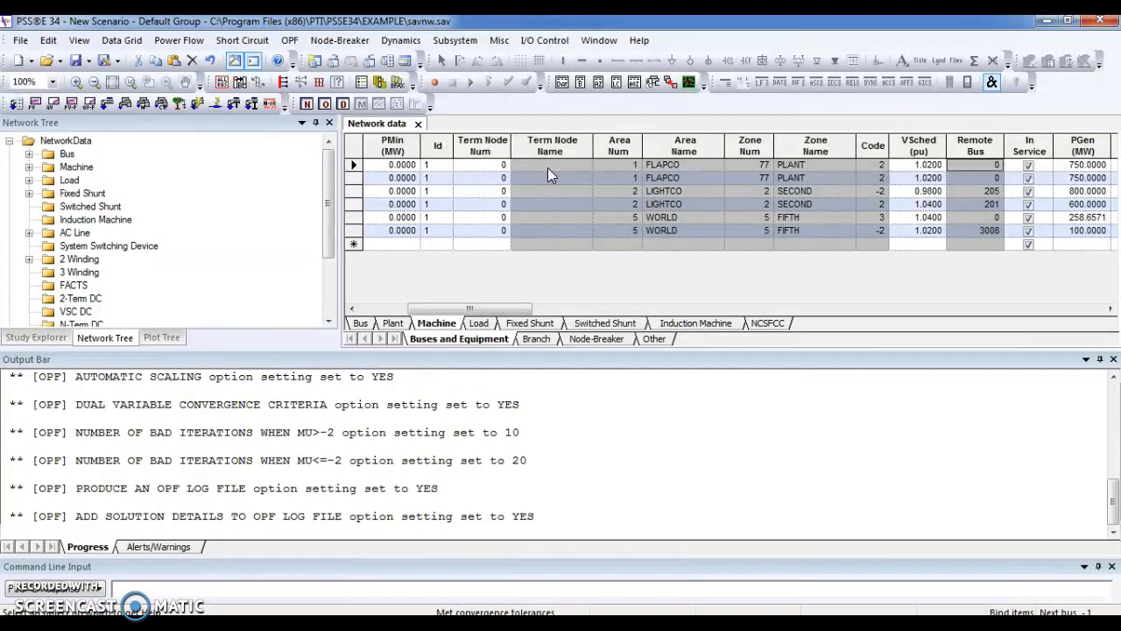
pyautogui.click(1029, 165)
pyautogui.click(1029, 165)
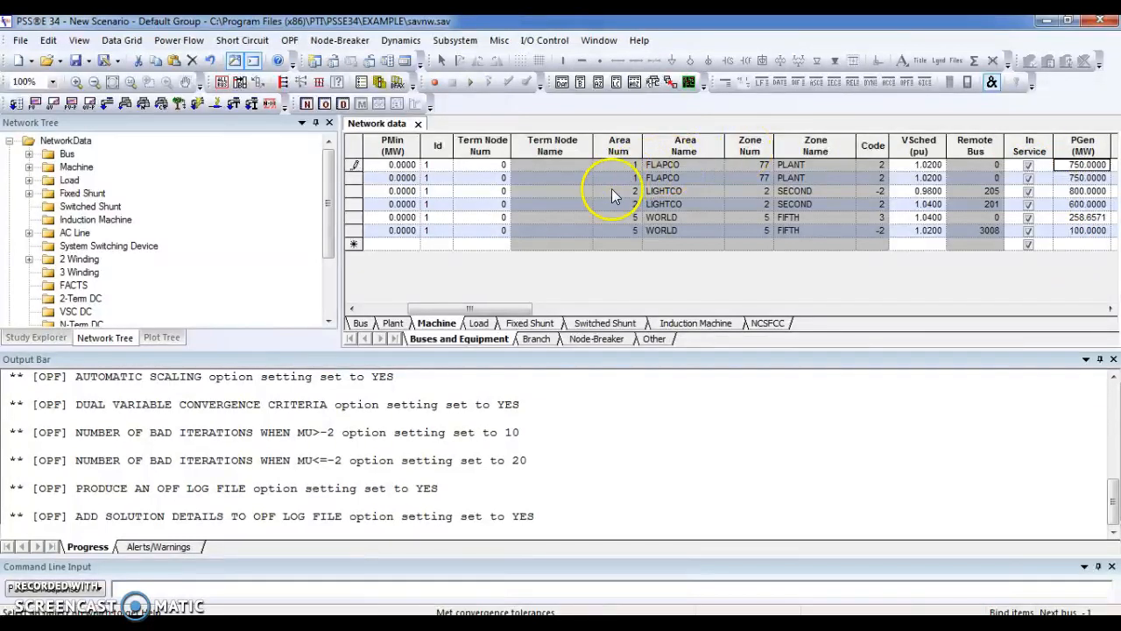
# Review the NUC-A machine's generation, reactive limits, Mbase, source impedance and ownership values, going back to QMax.
pyautogui.press('Right')
pyautogui.press('Right')
pyautogui.press('Right')
pyautogui.press('Right')
pyautogui.press('Right')
pyautogui.press('Right')
pyautogui.press('Right')
pyautogui.press('Right')
pyautogui.press('Right')
pyautogui.press('Right')
pyautogui.press('Right')
pyautogui.press('Right')
pyautogui.press('Right')
pyautogui.press('Right')
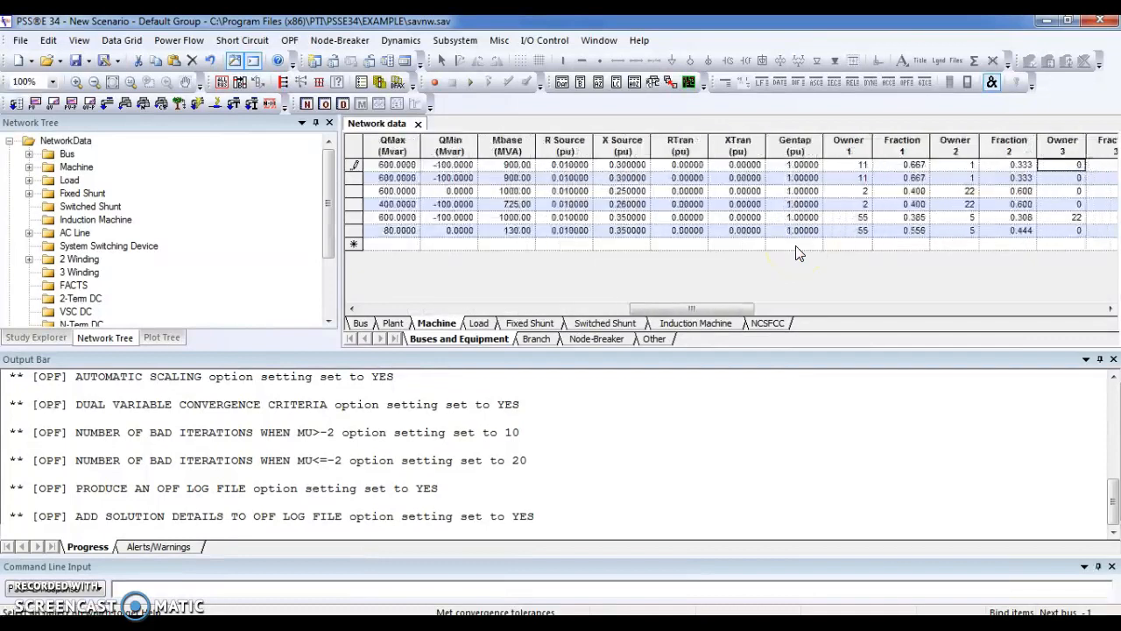
pyautogui.press('Left')
pyautogui.press('Left')
pyautogui.press('Left')
pyautogui.press('Left')
pyautogui.press('Left')
pyautogui.press('Left')
pyautogui.press('Left')
pyautogui.press('Left')
pyautogui.press('Left')
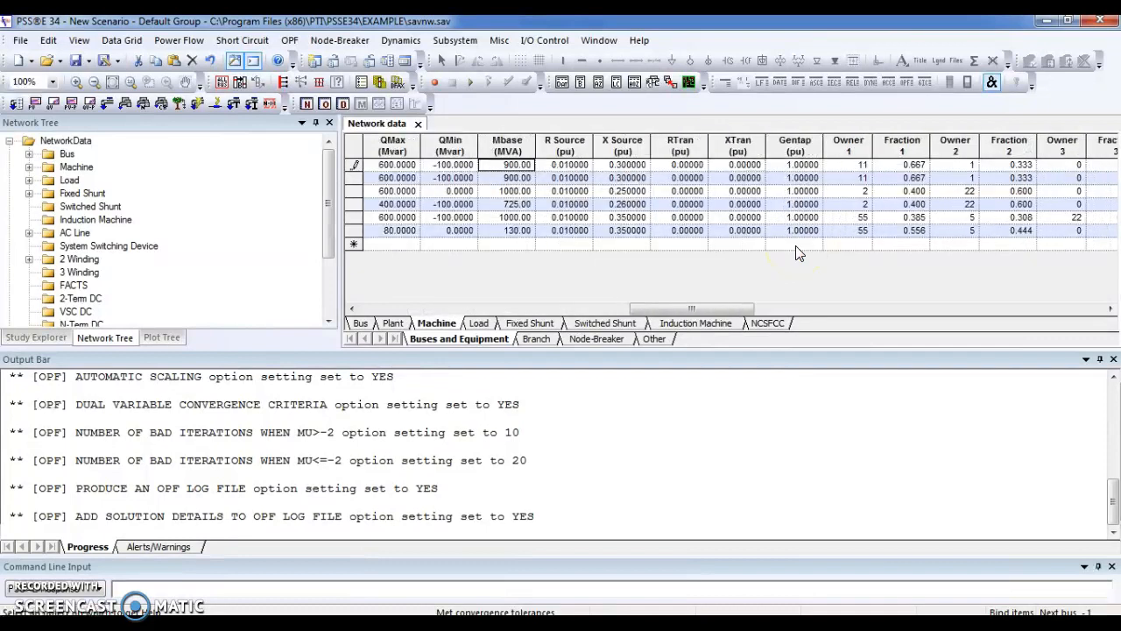
pyautogui.press('Left')
pyautogui.press('Left')
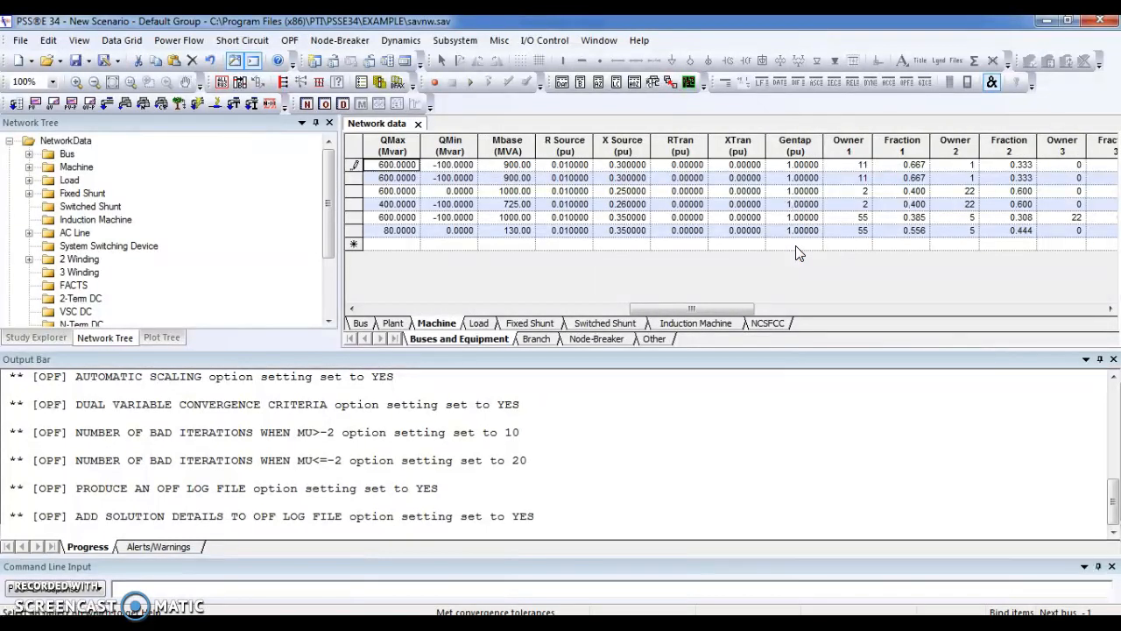
# Inspect the NUC-B machine's values from R Source through ownership fractions to the subtransient, transient and synchronous reactances.
pyautogui.click(570, 178)
pyautogui.click(570, 178)
pyautogui.click(779, 178)
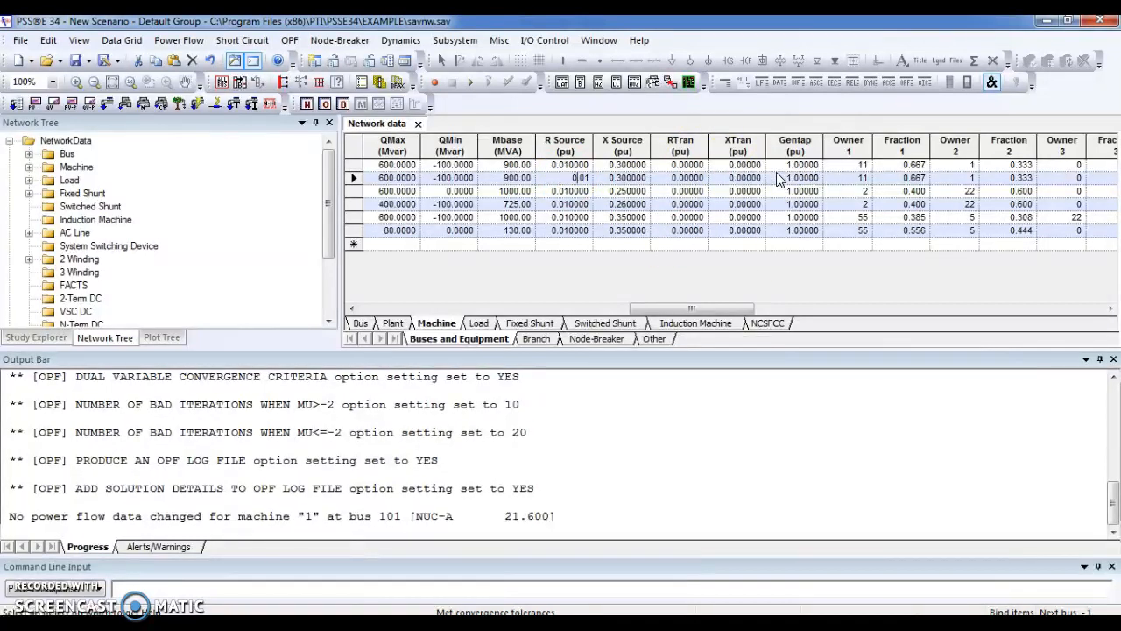
pyautogui.press('Right')
pyautogui.press('Right')
pyautogui.press('Right')
pyautogui.press('Right')
pyautogui.press('Right')
pyautogui.press('Right')
pyautogui.press('Right')
pyautogui.press('Right')
pyautogui.press('Right')
pyautogui.press('Right')
pyautogui.press('Right')
pyautogui.press('Right')
pyautogui.press('Right')
pyautogui.press('Right')
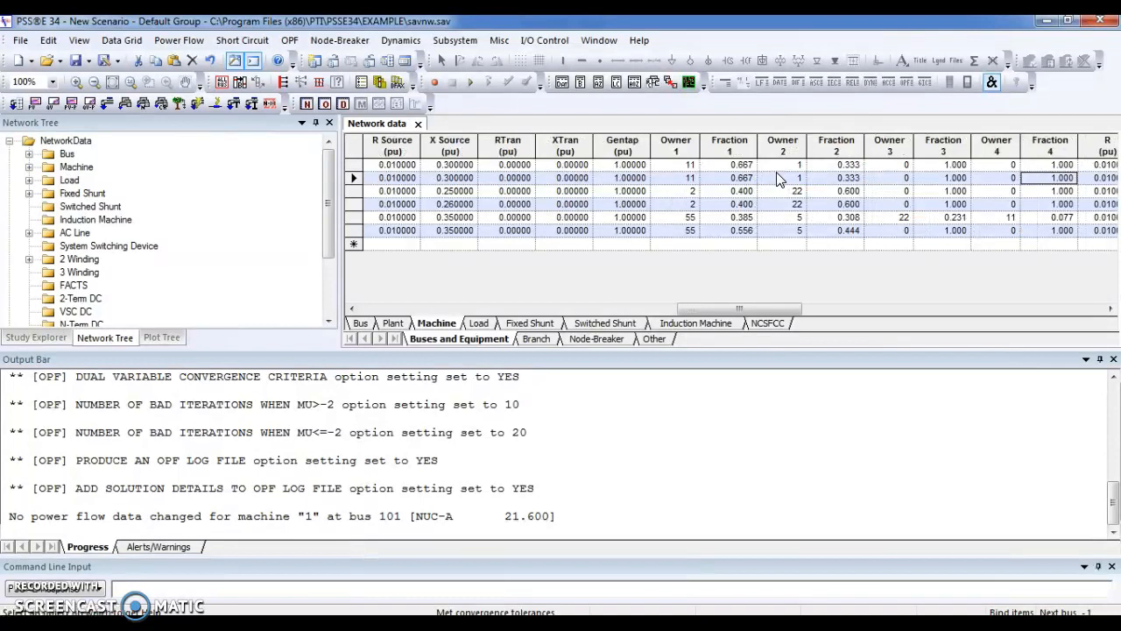
pyautogui.press('Right')
pyautogui.press('Right')
pyautogui.press('Right')
pyautogui.press('Right')
pyautogui.press('Right')
pyautogui.press('Right')
pyautogui.press('Right')
pyautogui.press('Right')
pyautogui.press('Right')
# Review the machine columns back to the bus numbers, then display the network's Load data.
pyautogui.press('Left')
pyautogui.press('Left')
pyautogui.press('Left')
pyautogui.press('Left')
pyautogui.press('Left')
pyautogui.press('Left')
pyautogui.press('Left')
pyautogui.press('Left')
pyautogui.press('Left')
pyautogui.press('Left')
pyautogui.press('Left')
pyautogui.press('Left')
pyautogui.press('Left')
pyautogui.press('Left')
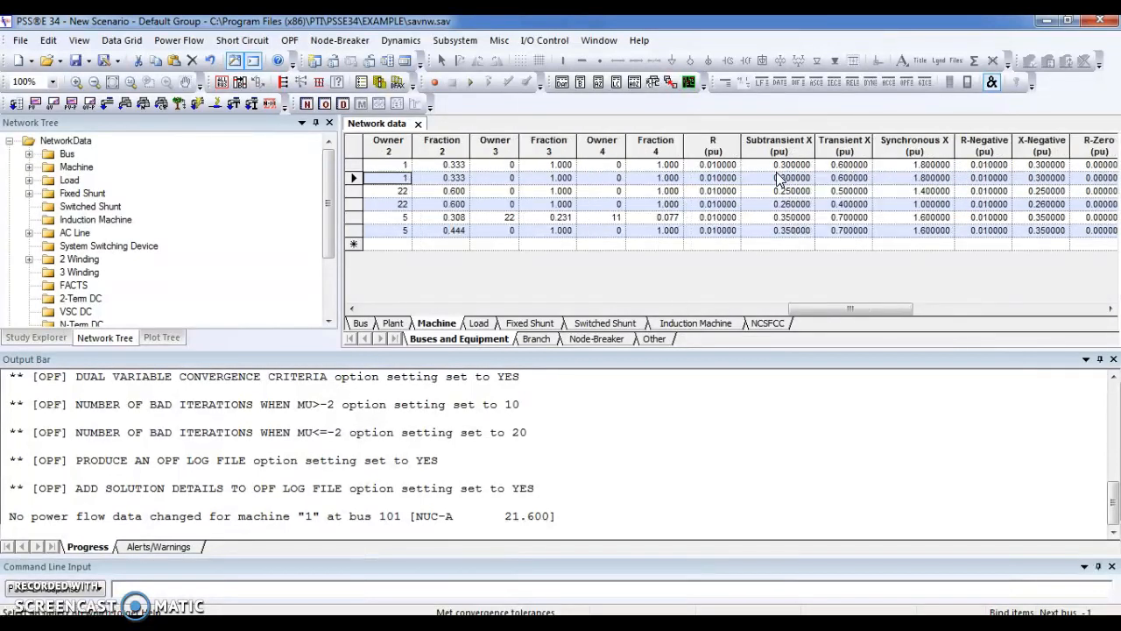
pyautogui.press('Left')
pyautogui.press('Left')
pyautogui.press('Left')
pyautogui.press('Left')
pyautogui.press('Left')
pyautogui.press('Left')
pyautogui.press('Left')
pyautogui.press('Left')
pyautogui.press('Left')
pyautogui.press('Left')
pyautogui.press('Left')
pyautogui.press('Left')
pyautogui.press('Left')
pyautogui.press('Left')
pyautogui.press('Down')
pyautogui.press('Down')
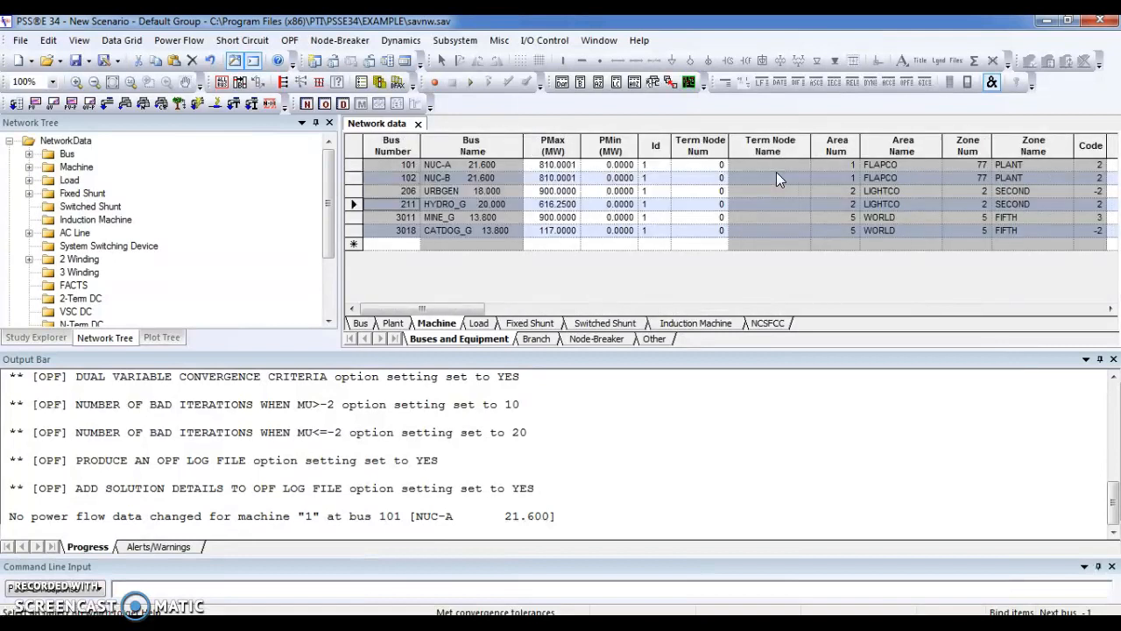
pyautogui.click(480, 324)
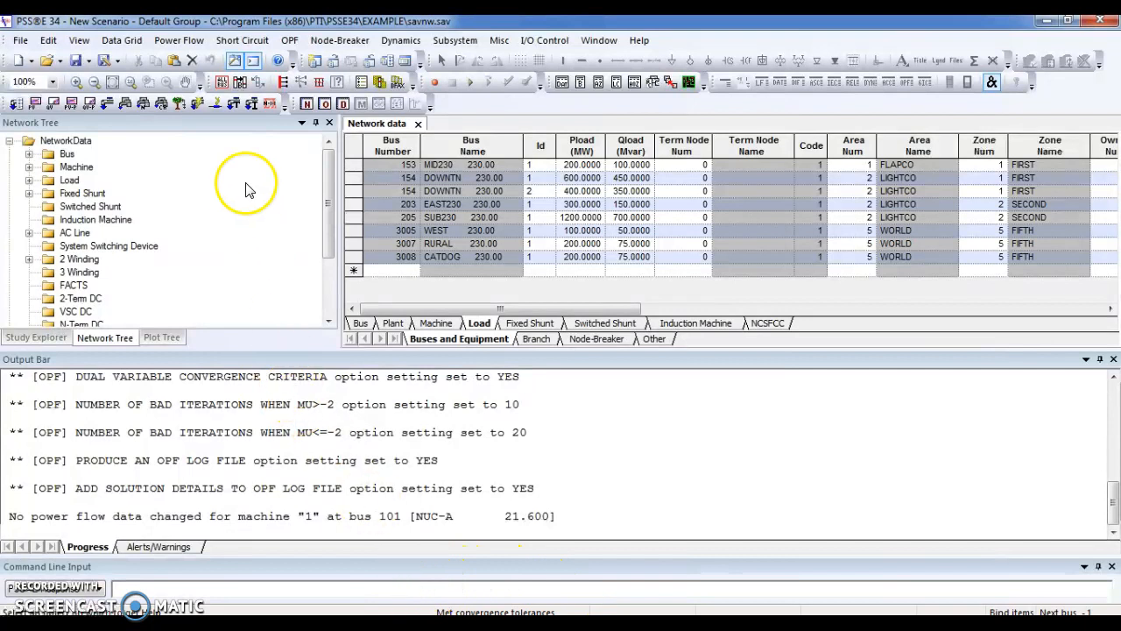
# Open the load flow solution settings, compare the Newton and Gauss options, and choose the Full Newton-Raphson method.
pyautogui.click(175, 48)
pyautogui.moveTo(207, 83)
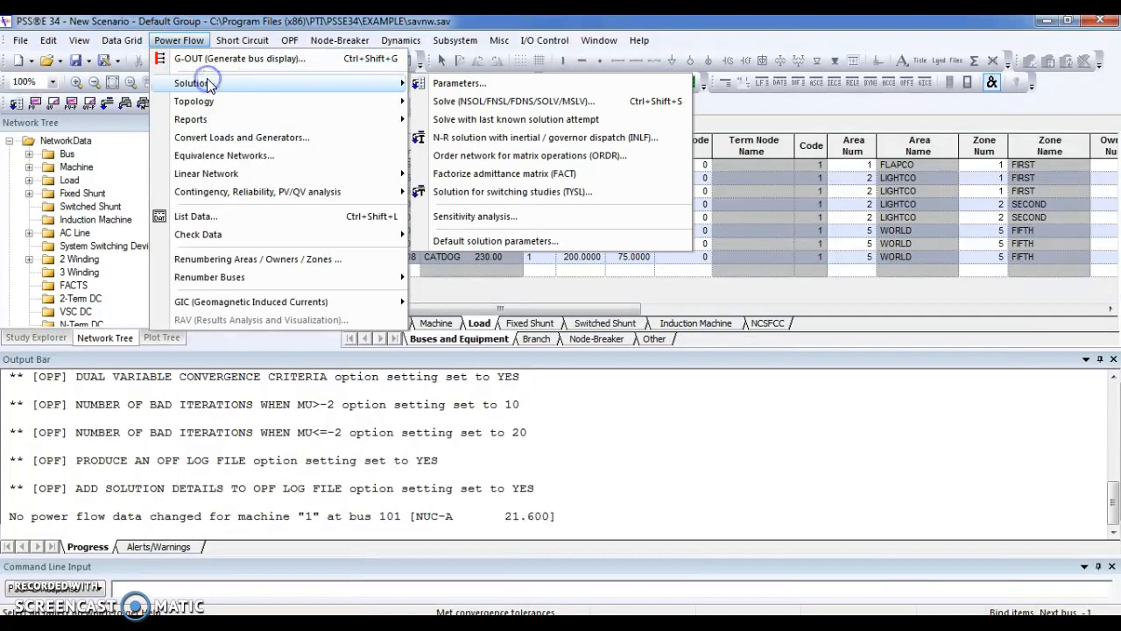
pyautogui.click(511, 102)
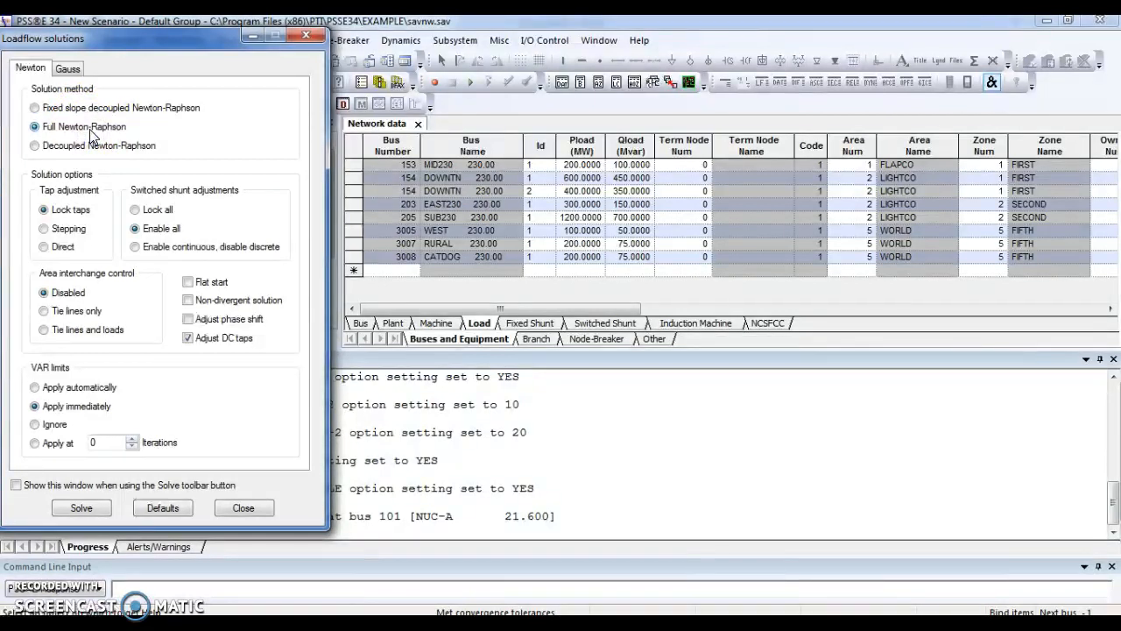
pyautogui.click(68, 69)
pyautogui.click(30, 70)
pyautogui.click(78, 128)
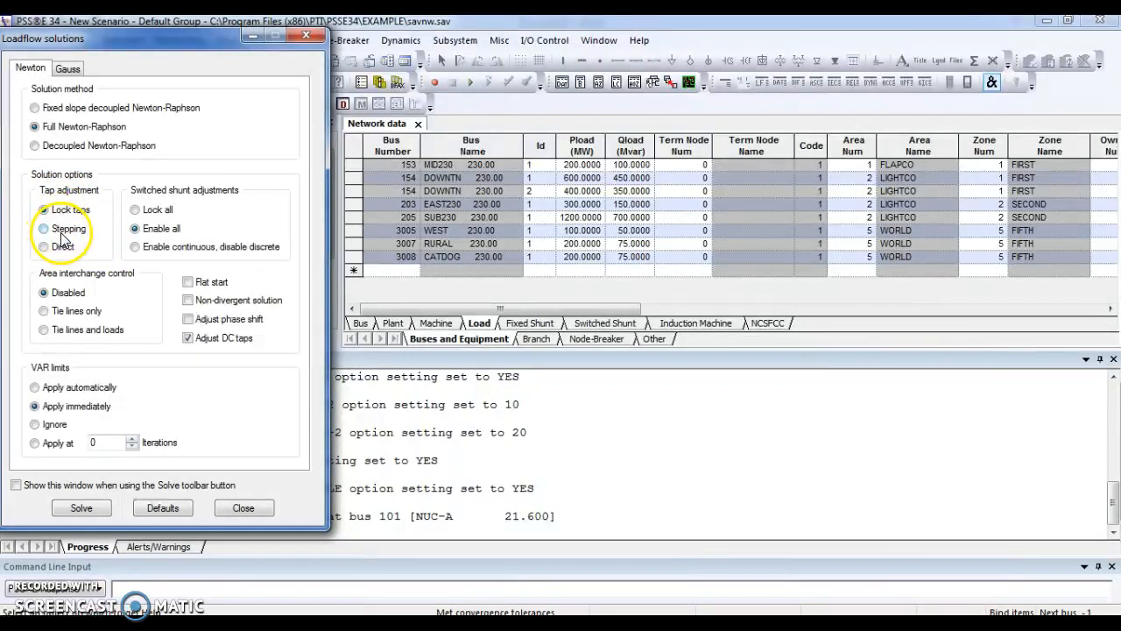
# Enable Flat start, solve the power flow, and close the load flow solution settings.
pyautogui.click(189, 284)
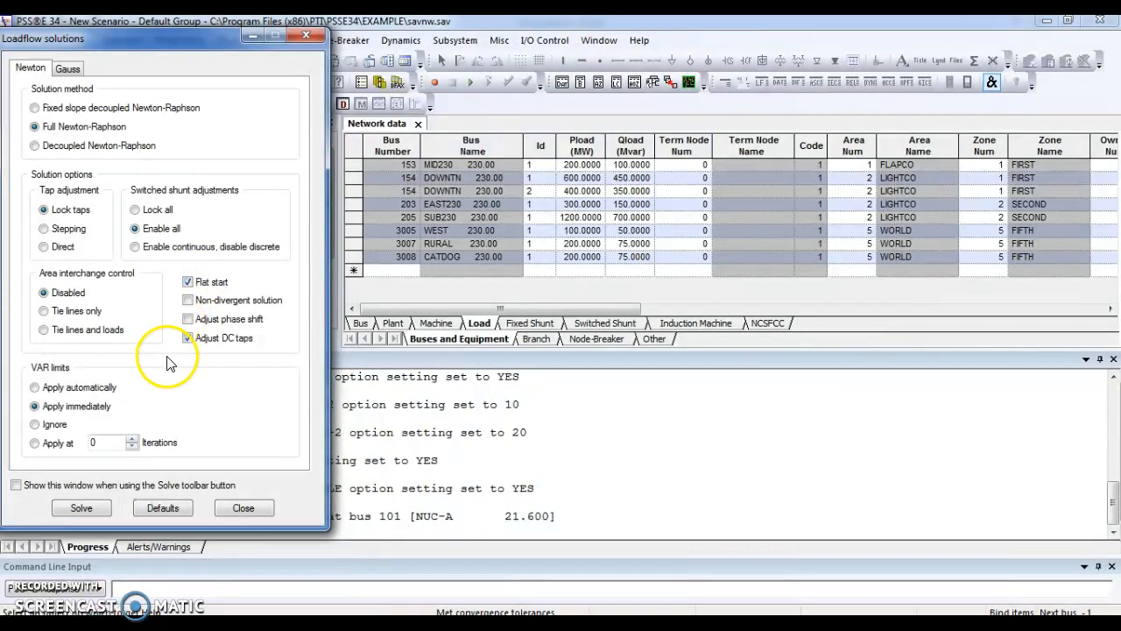
pyautogui.click(189, 284)
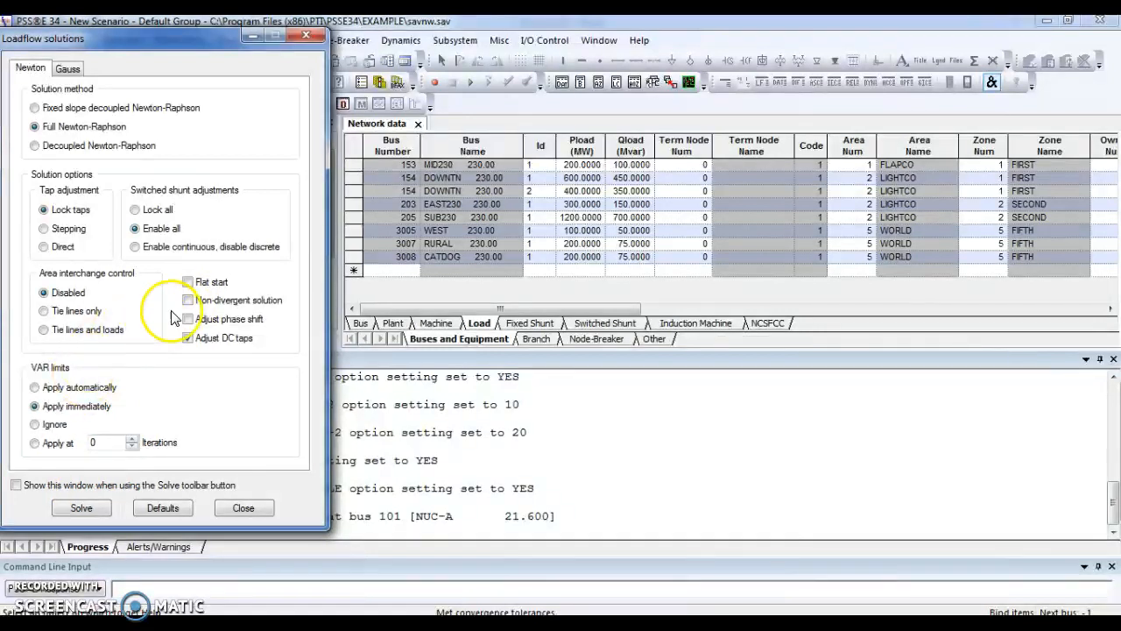
pyautogui.click(189, 282)
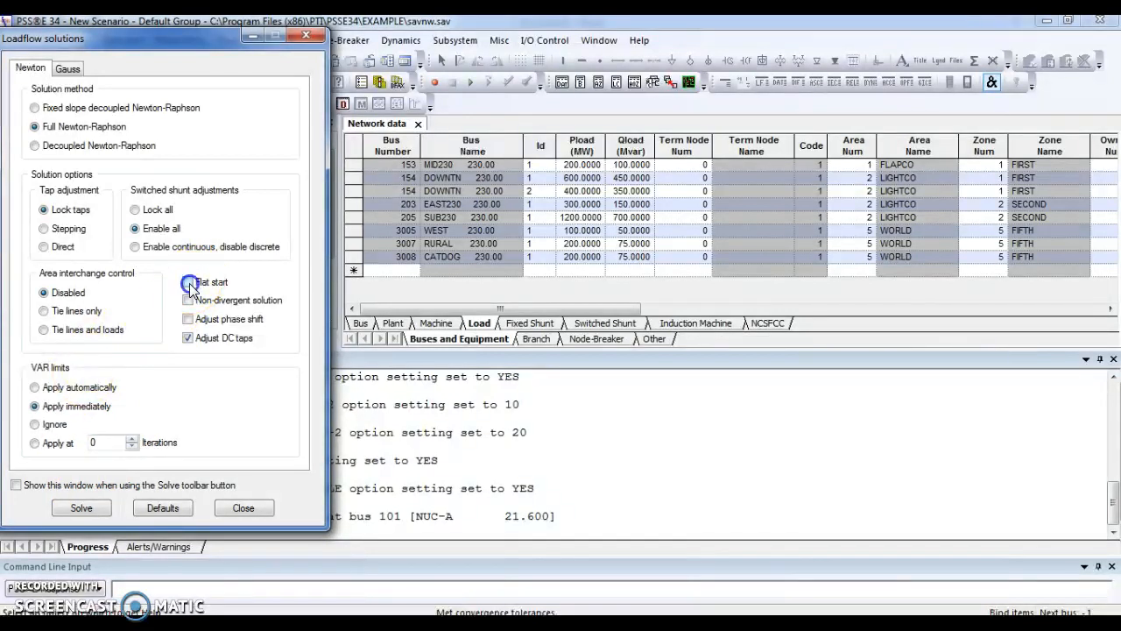
pyautogui.click(85, 508)
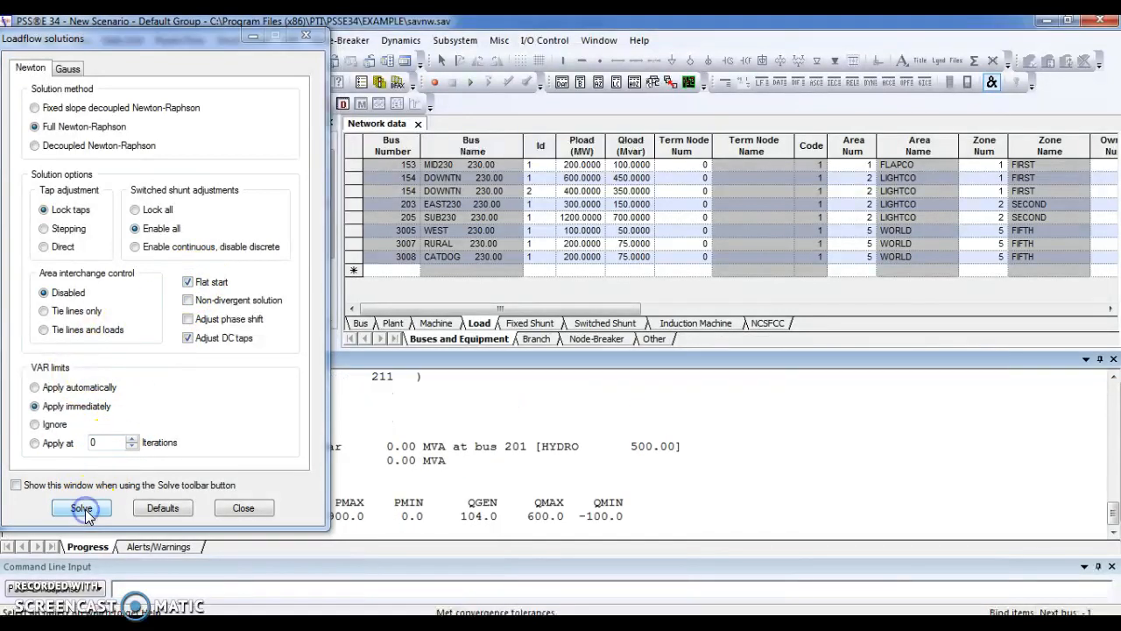
pyautogui.click(242, 505)
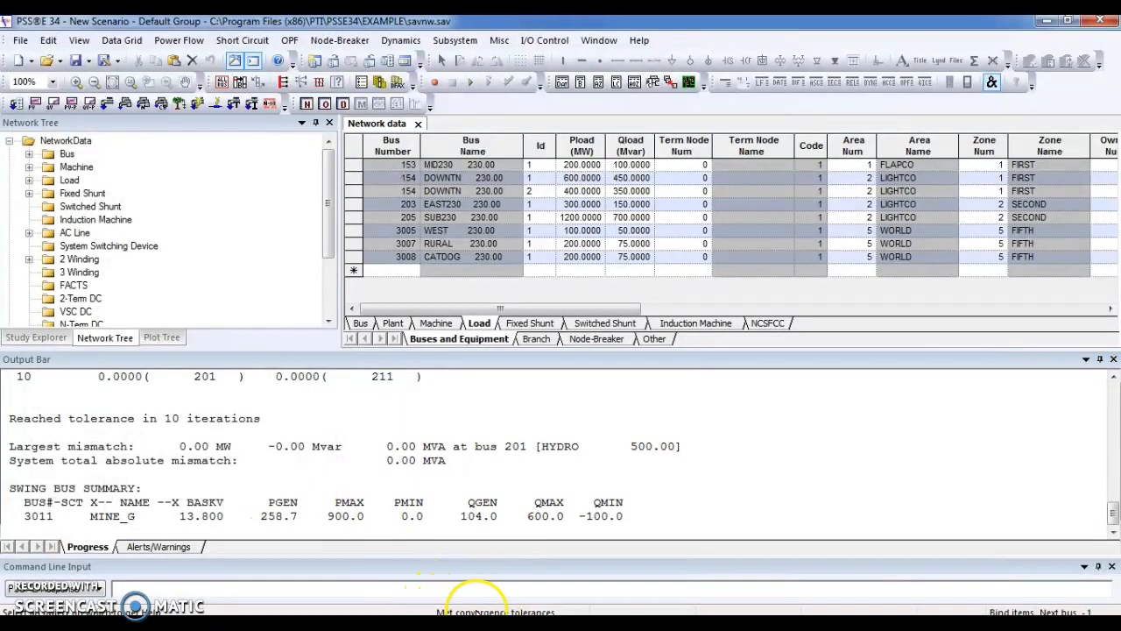
# Examine the iteration count and the largest mismatch in the power flow progress output.
pyautogui.click(265, 449)
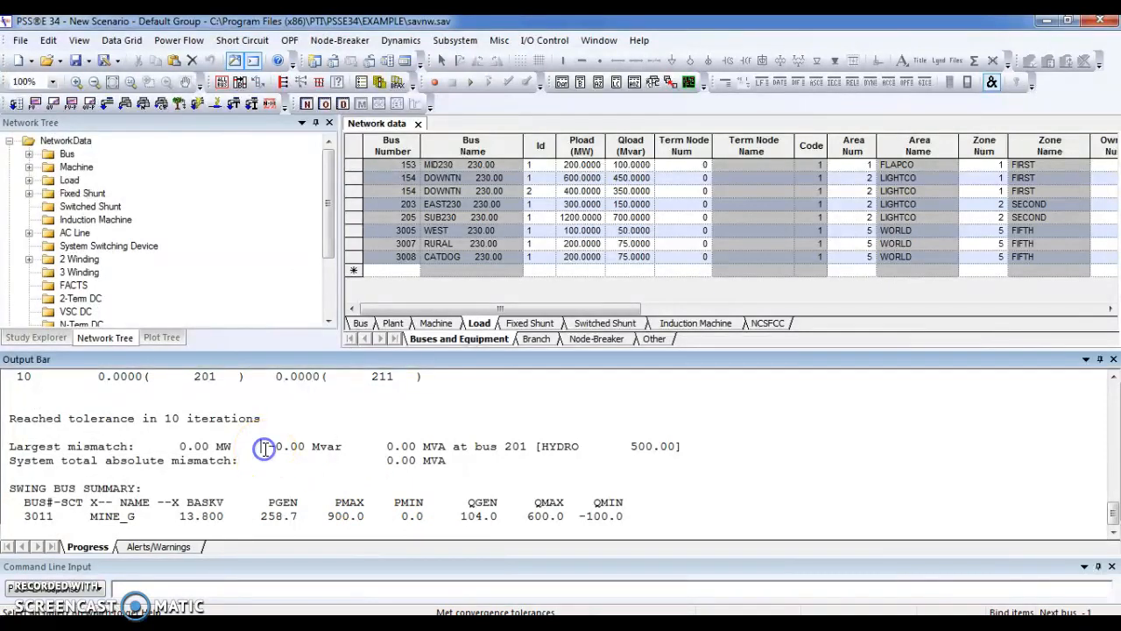
pyautogui.moveTo(167, 418); pyautogui.dragTo(262, 439)
pyautogui.click(262, 440)
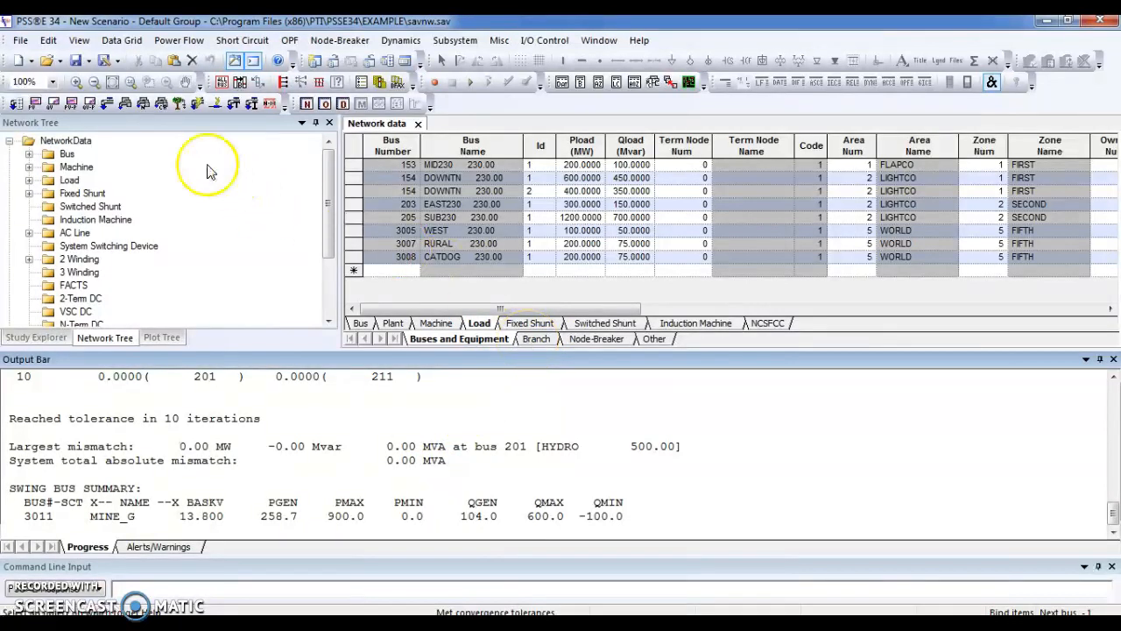
# Create a new, empty diagram for the case.
pyautogui.click(20, 40)
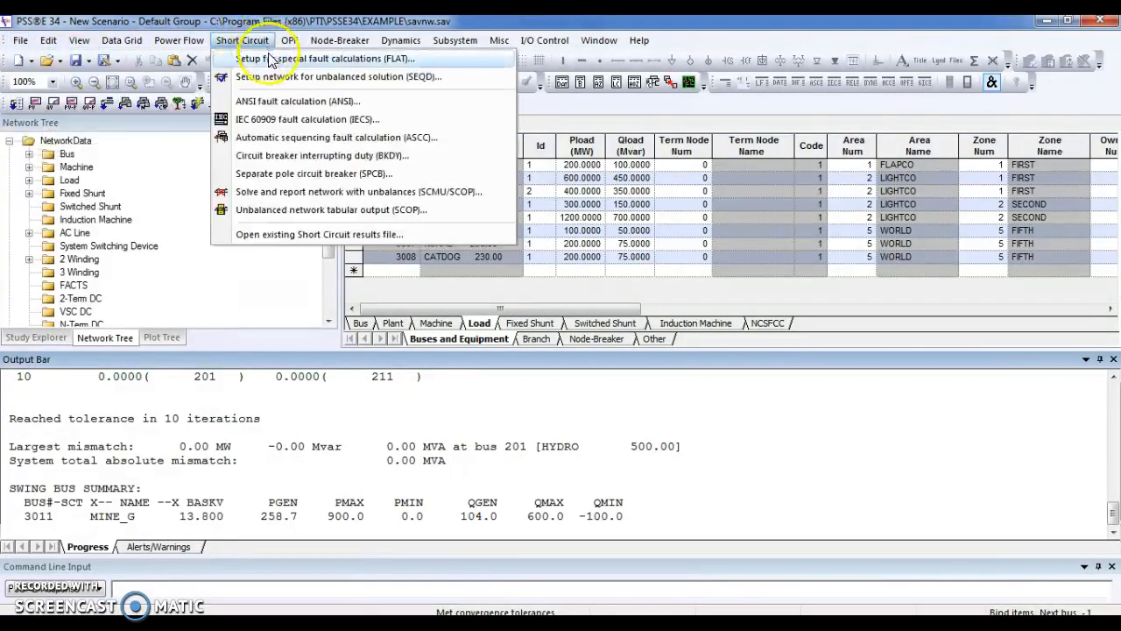
pyautogui.click(35, 39)
pyautogui.click(25, 40)
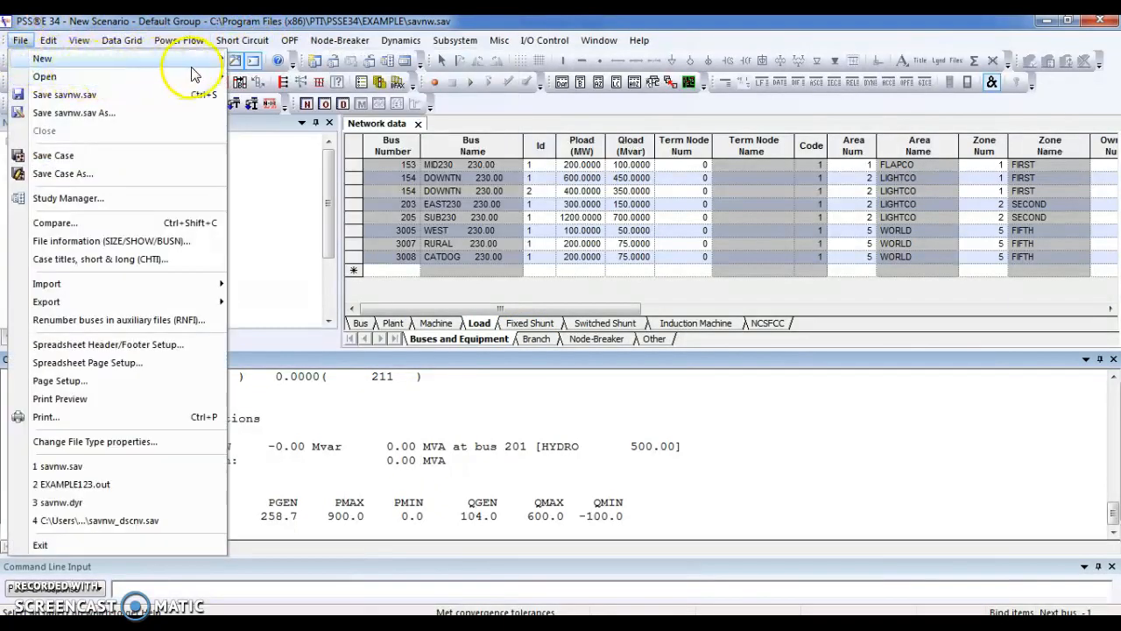
pyautogui.moveTo(214, 57)
pyautogui.click(268, 79)
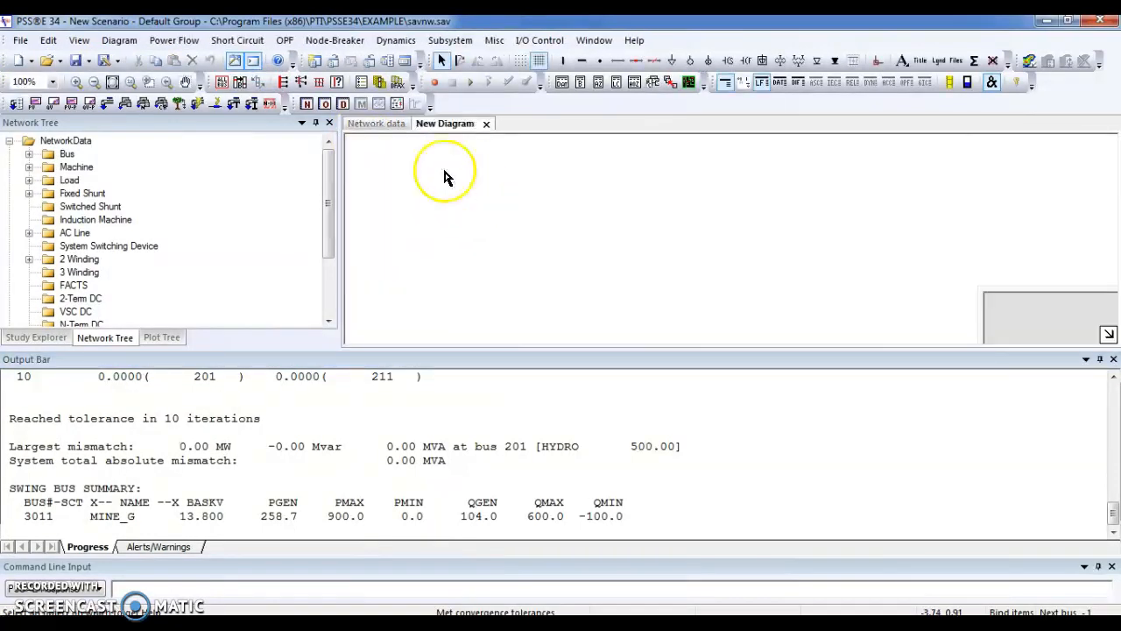
# Auto-draw the network in the new diagram starting from bus 153, with the number of grow levels increased.
pyautogui.click(301, 84)
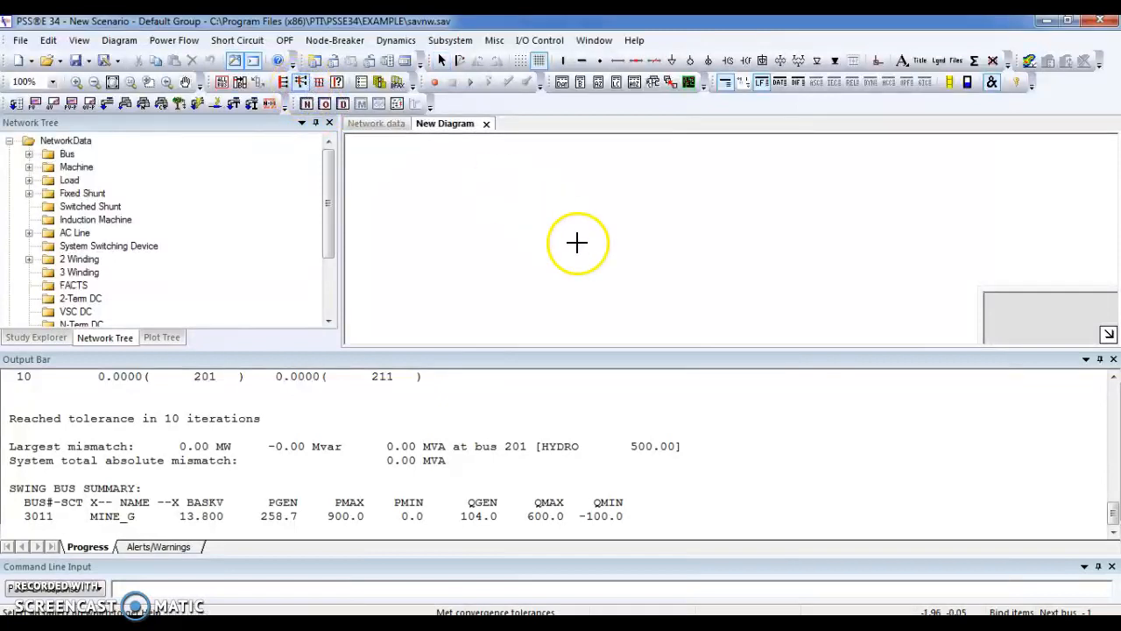
pyautogui.click(651, 221)
pyautogui.click(633, 303)
pyautogui.doubleClick(415, 331)
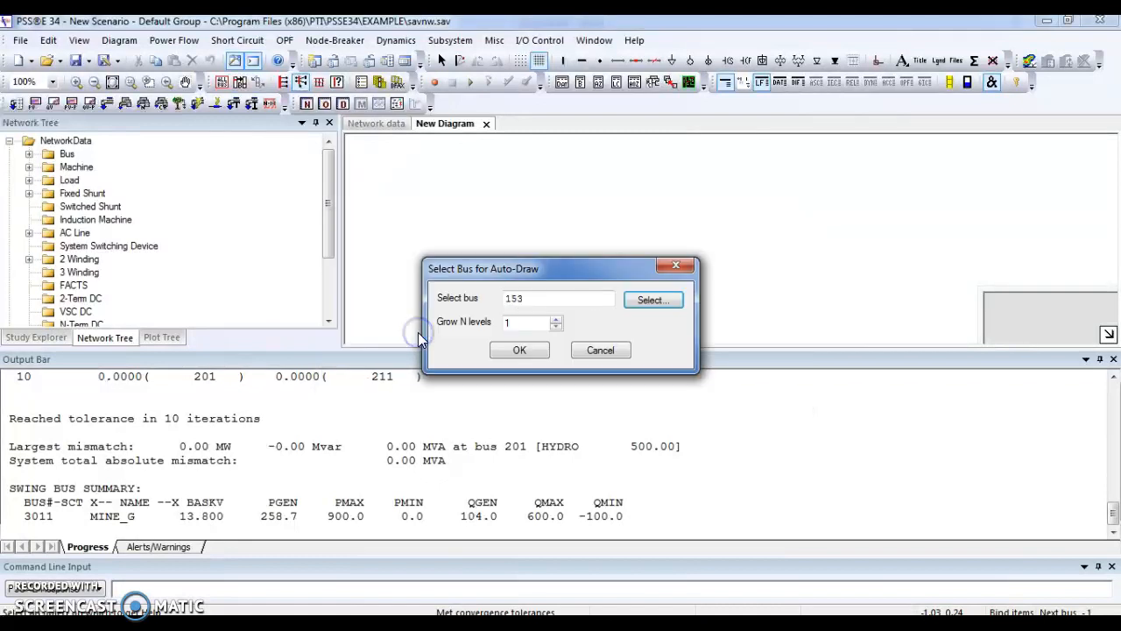
pyautogui.click(555, 319)
pyautogui.click(555, 319)
pyautogui.click(518, 352)
pyautogui.click(519, 351)
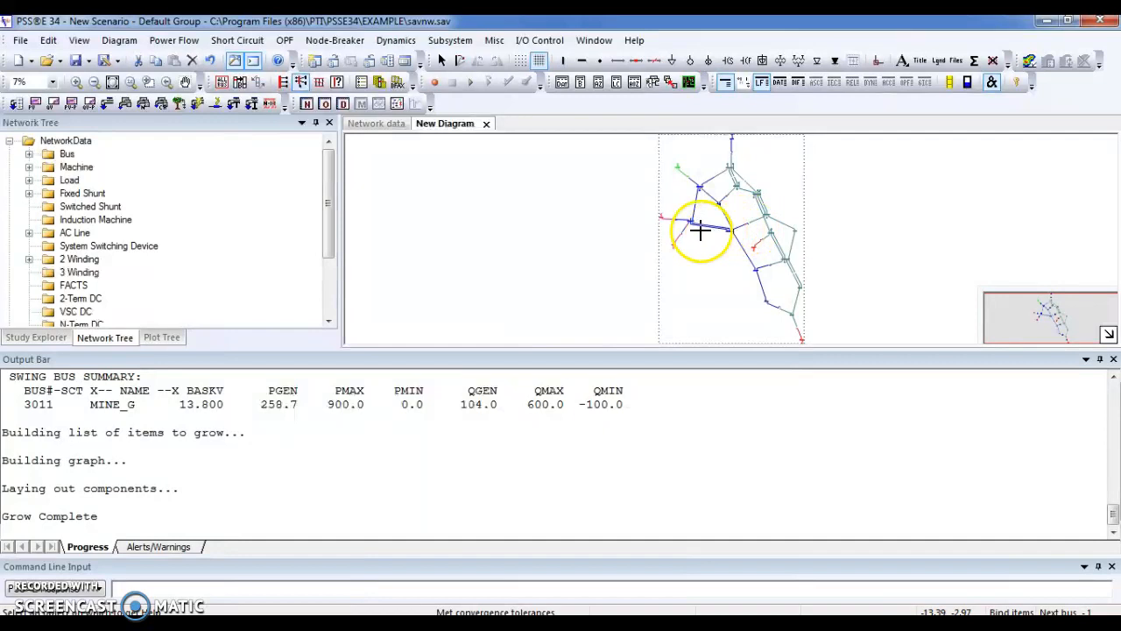
# Enlarge the diagram area by shrinking the network tree and the output area, and magnify the diagram to 40%.
pyautogui.click(77, 81)
pyautogui.click(78, 82)
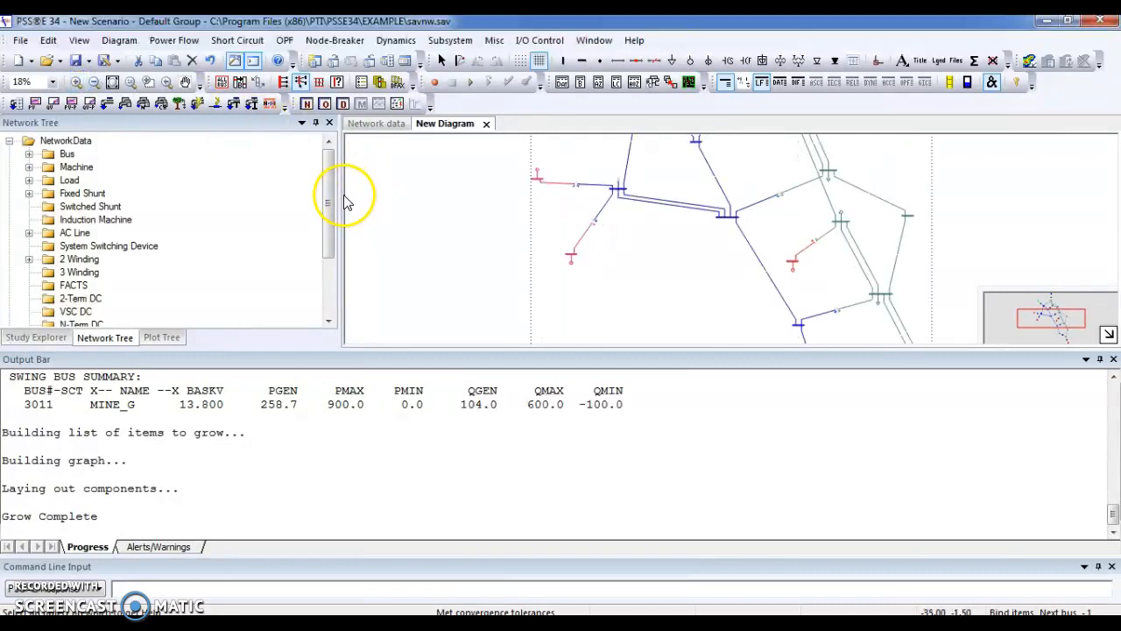
pyautogui.moveTo(341, 196); pyautogui.dragTo(141, 195)
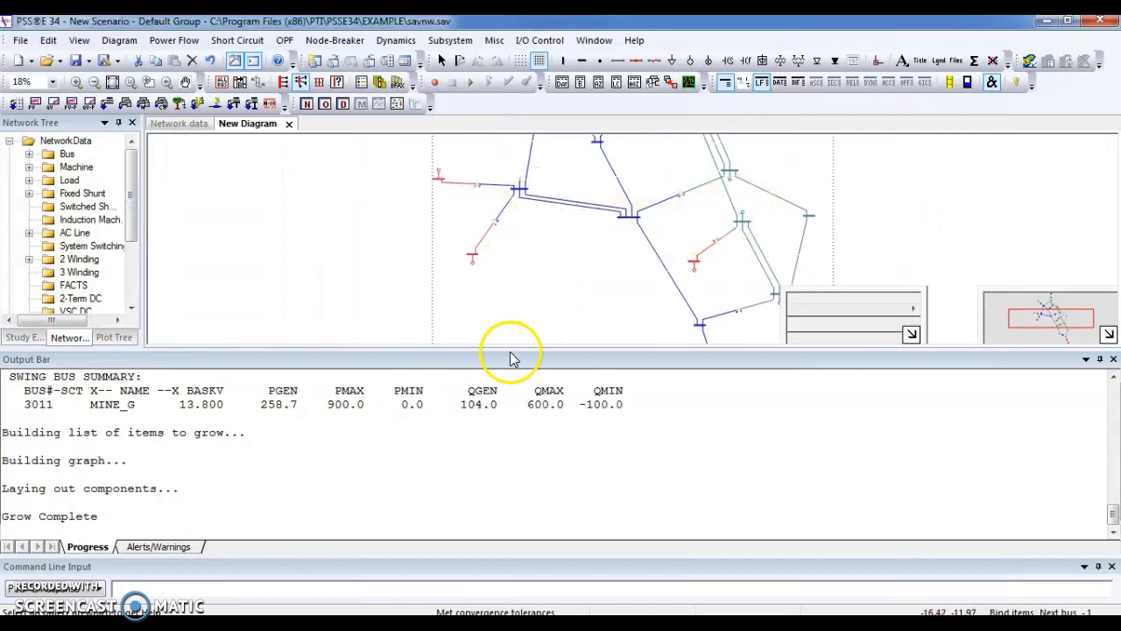
pyautogui.moveTo(510, 351); pyautogui.dragTo(503, 471)
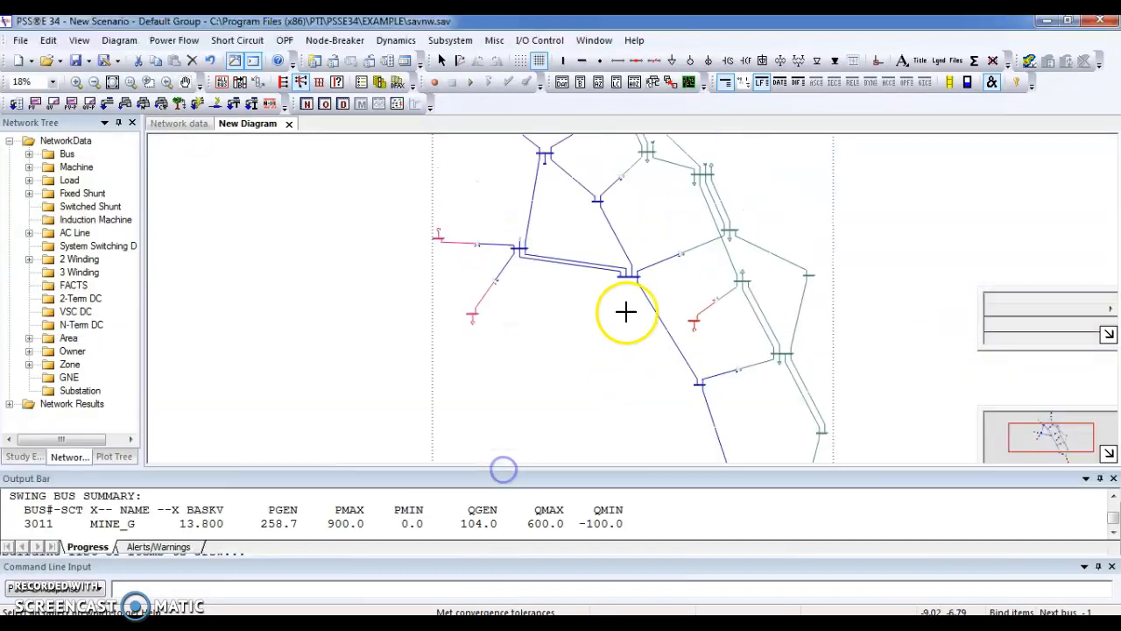
pyautogui.click(77, 81)
pyautogui.click(77, 81)
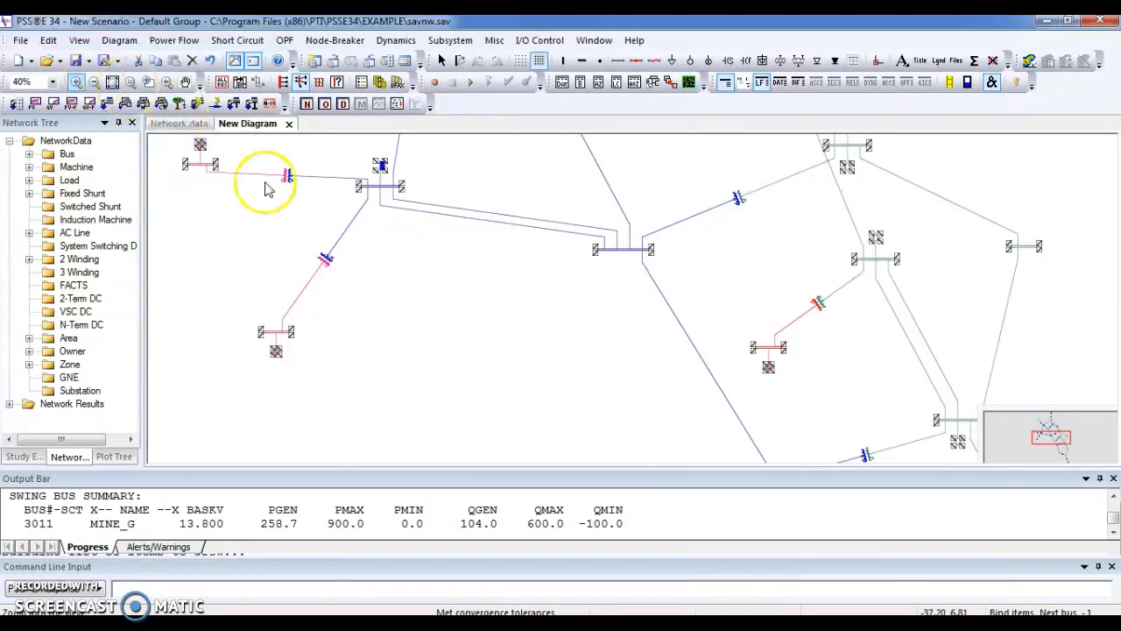
# Magnify the diagram to 70%, clear the selection and bring generator bus 3018 (CATDOG_G) into view.
pyautogui.click(78, 81)
pyautogui.click(77, 81)
pyautogui.click(77, 81)
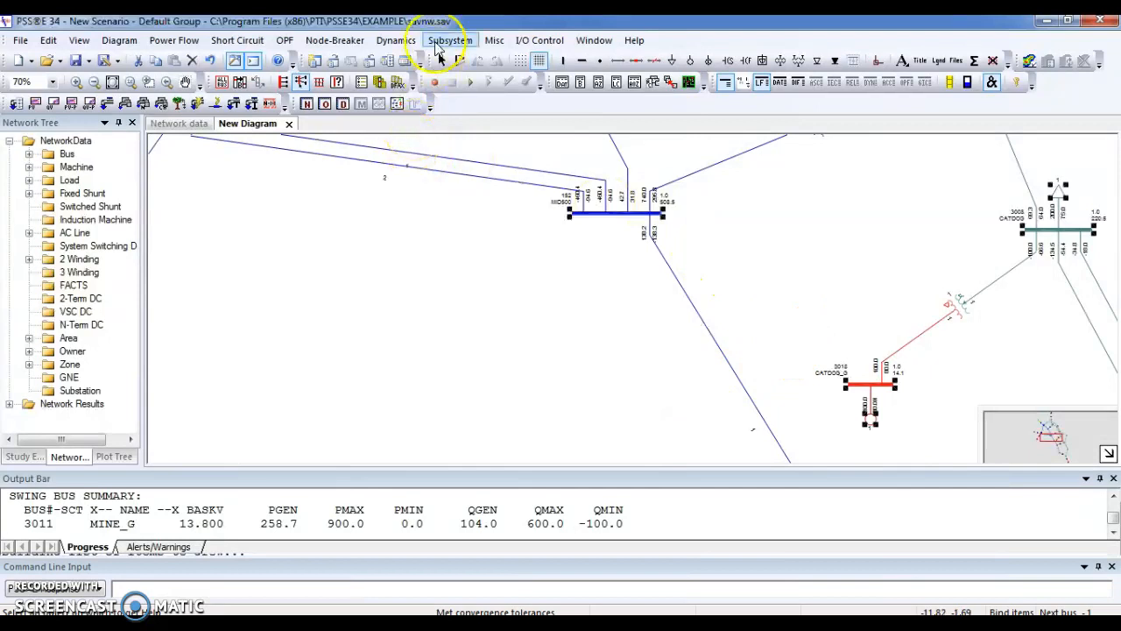
pyautogui.click(440, 60)
pyautogui.moveTo(806, 271); pyautogui.dragTo(421, 199)
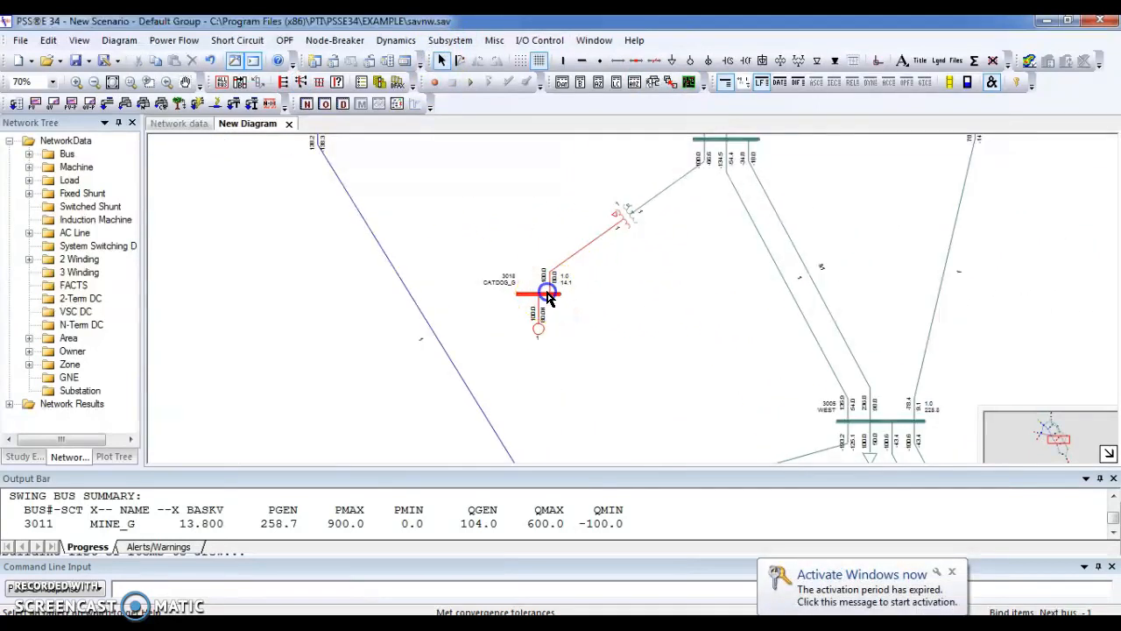
pyautogui.click(533, 317)
pyautogui.click(600, 217)
pyautogui.moveTo(687, 259); pyautogui.dragTo(650, 324)
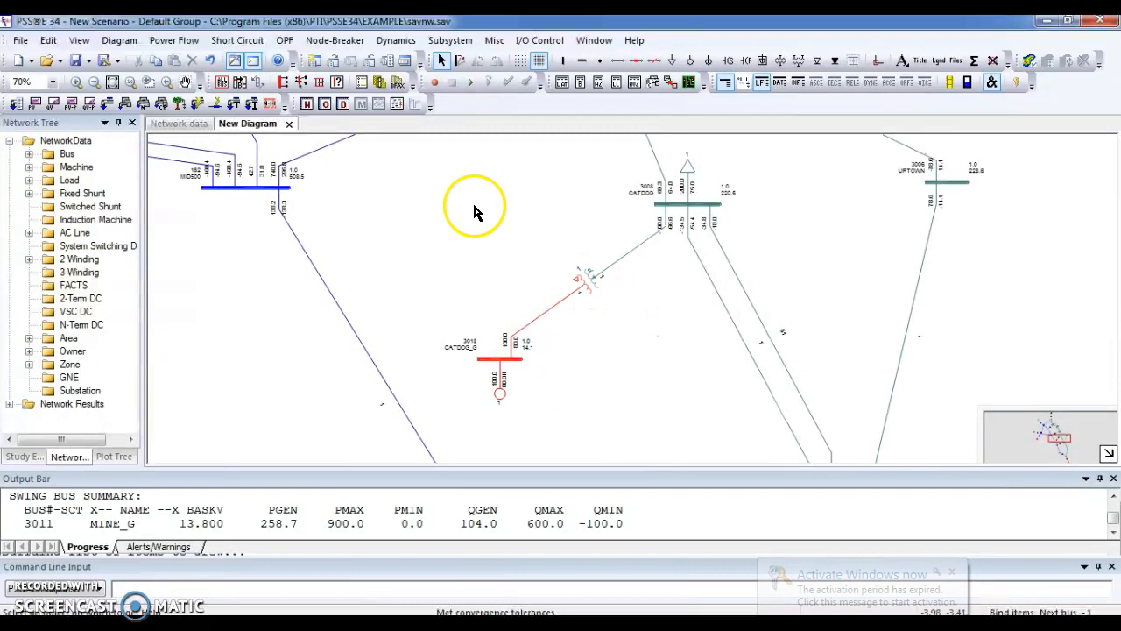
# Rotate bus 3018 (CATDOG_G) to vertical and move it up beside bus 3008 so its transformer connection runs nearly horizontal.
pyautogui.click(500, 361)
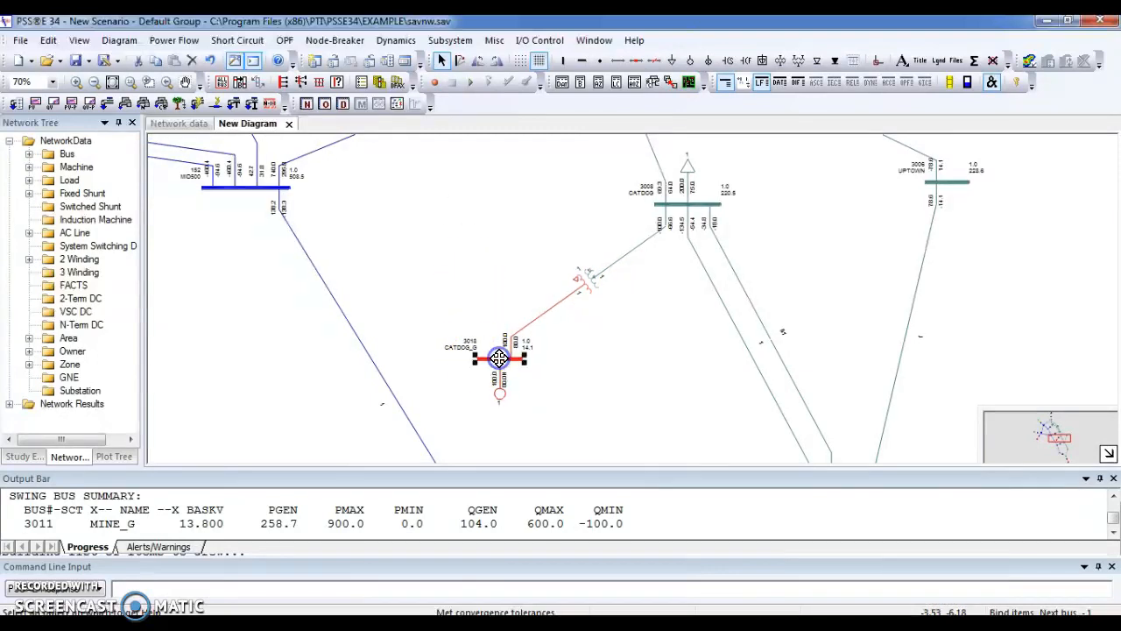
pyautogui.click(496, 63)
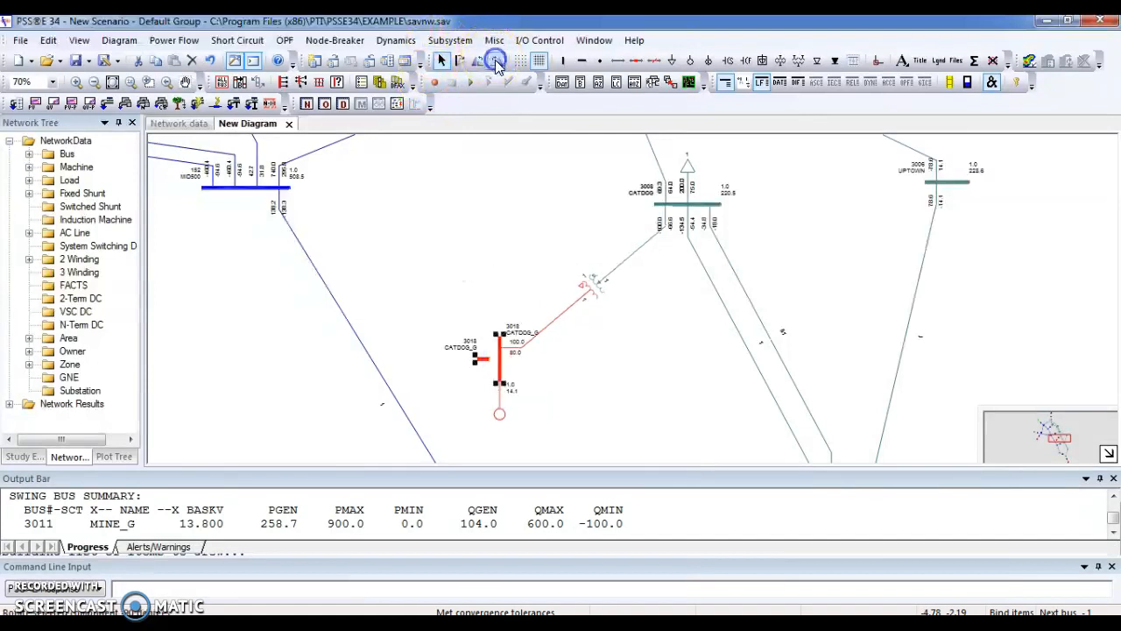
pyautogui.moveTo(506, 354); pyautogui.dragTo(500, 229)
pyautogui.moveTo(501, 303); pyautogui.dragTo(451, 216)
pyautogui.moveTo(643, 270); pyautogui.dragTo(529, 343)
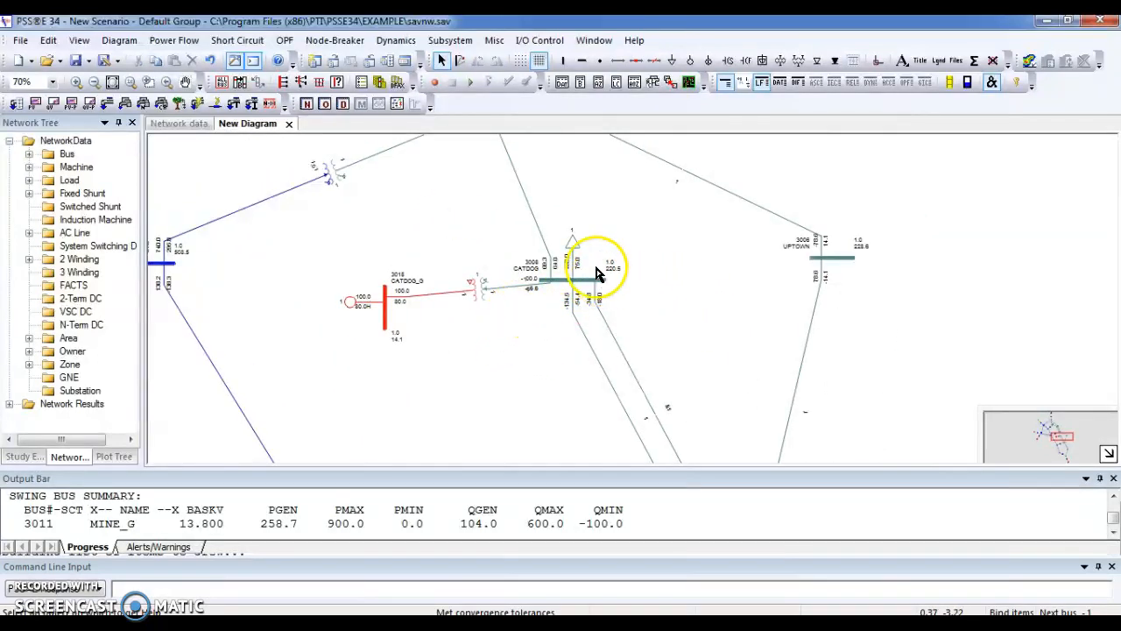
pyautogui.click(574, 243)
pyautogui.moveTo(552, 186); pyautogui.dragTo(637, 314)
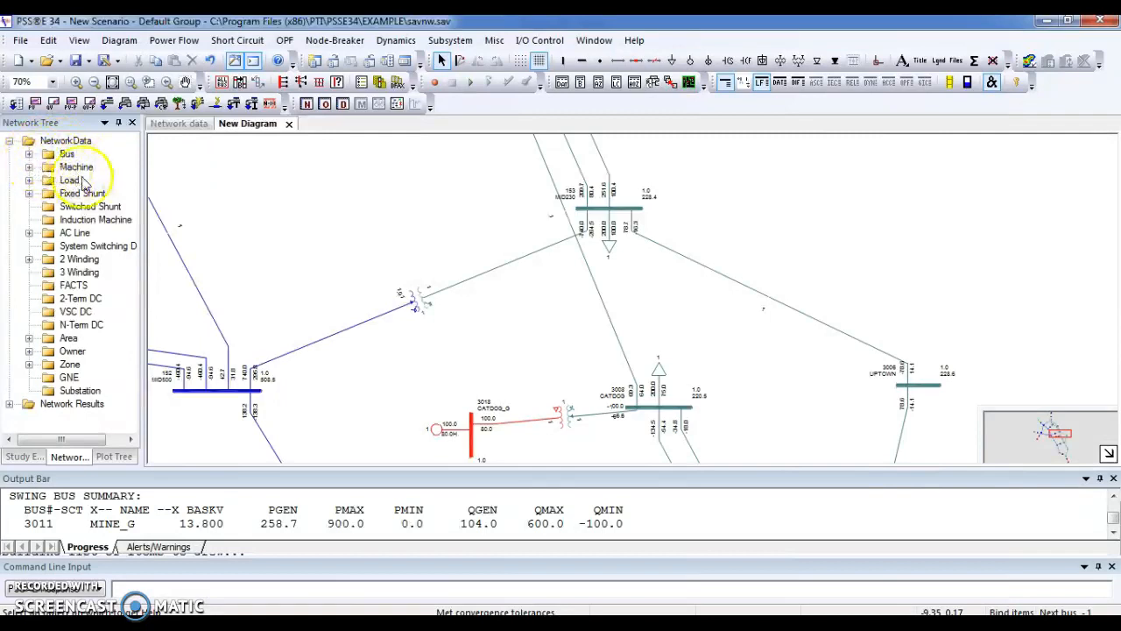
# Review the data record of the machine at bus 211 from the network tree and close it without changes.
pyautogui.click(29, 167)
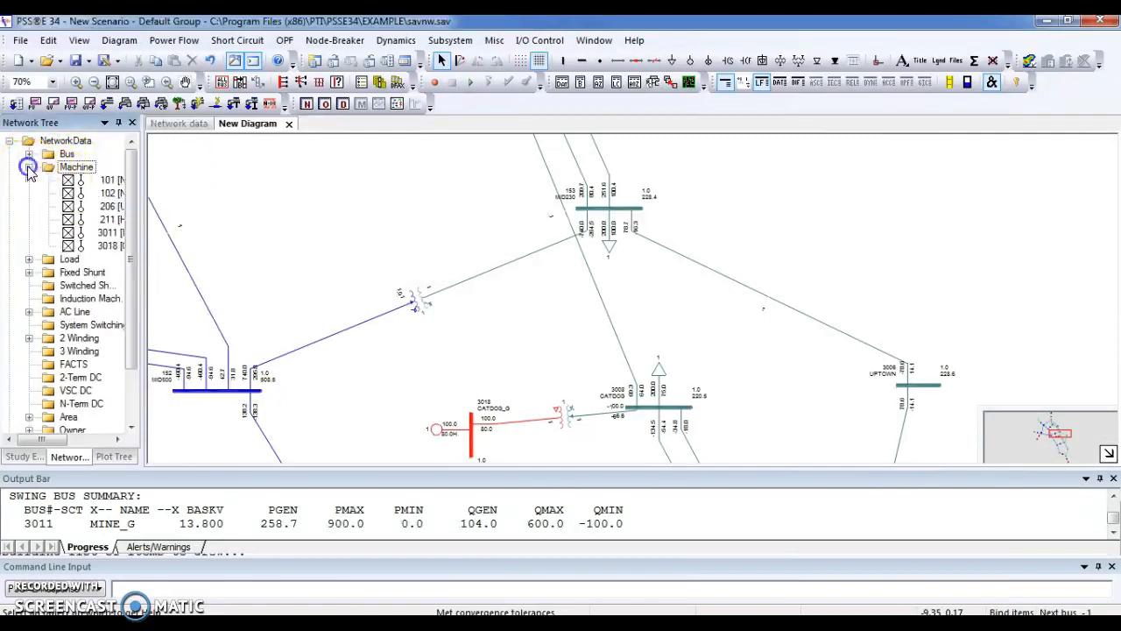
pyautogui.doubleClick(103, 221)
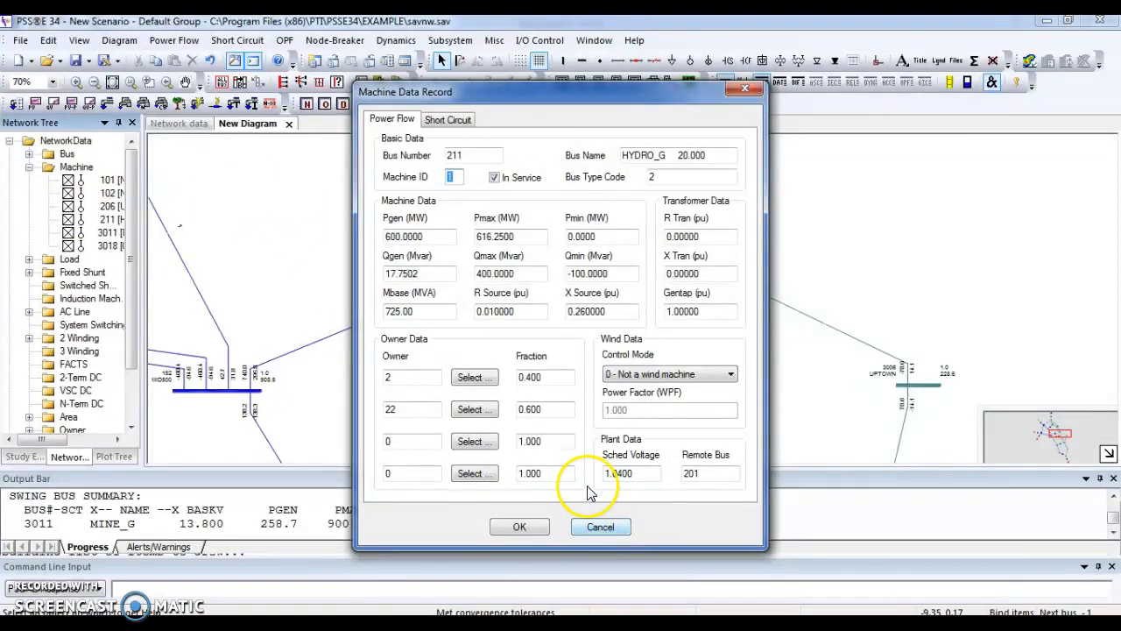
pyautogui.click(598, 527)
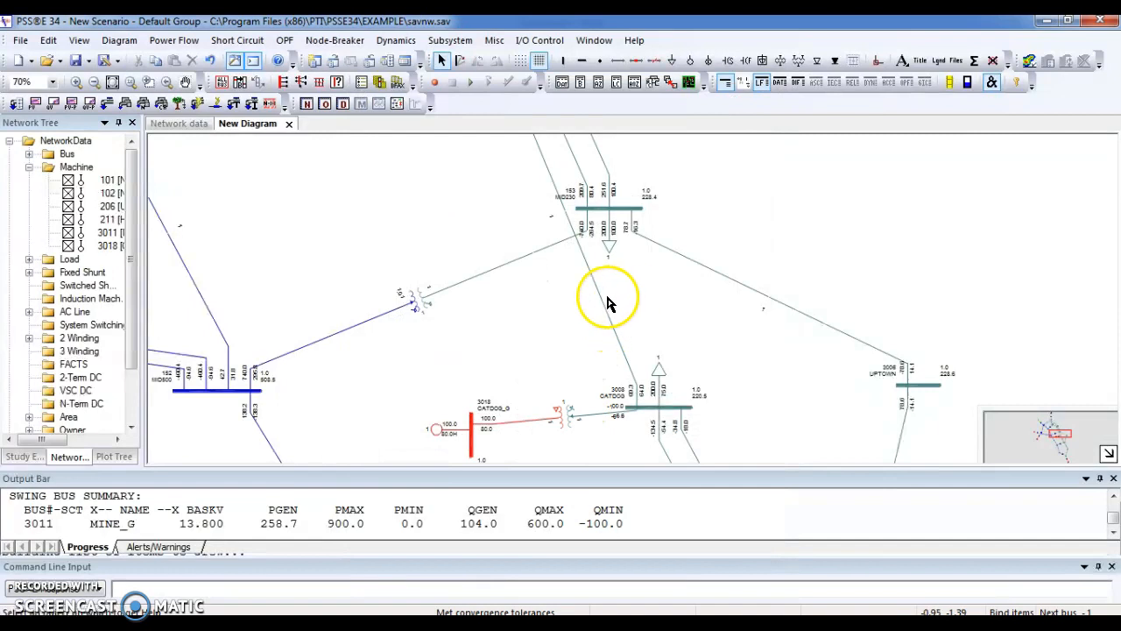
# Inspect the power flow and short circuit data of the bus 3018 machine and the bus 3008 record from the diagram, changing nothing.
pyautogui.doubleClick(436, 435)
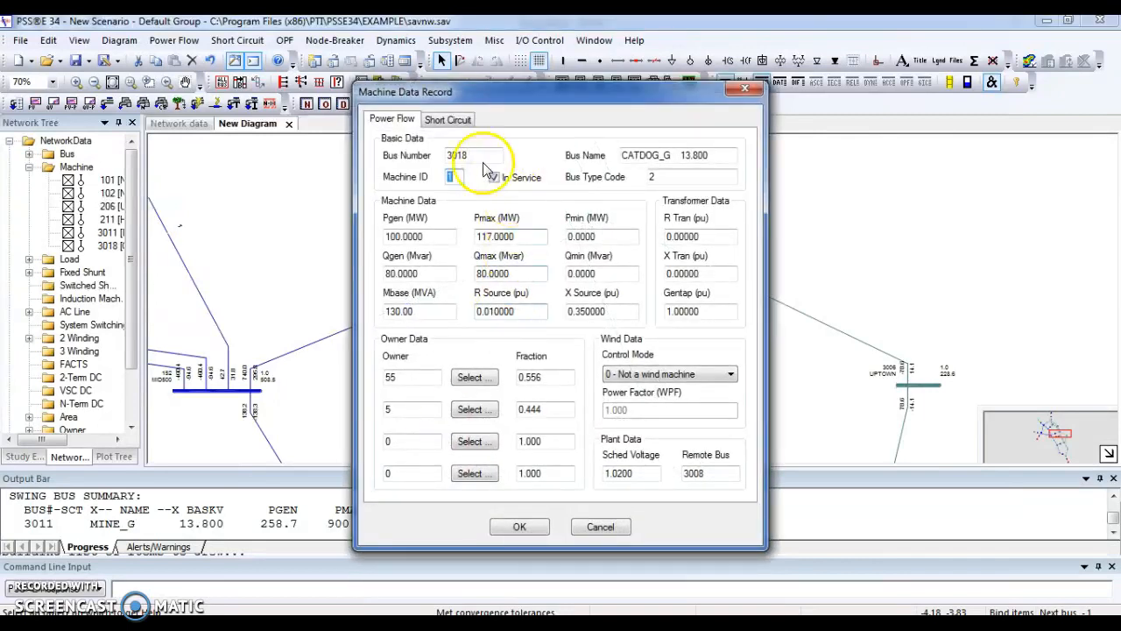
pyautogui.click(422, 237)
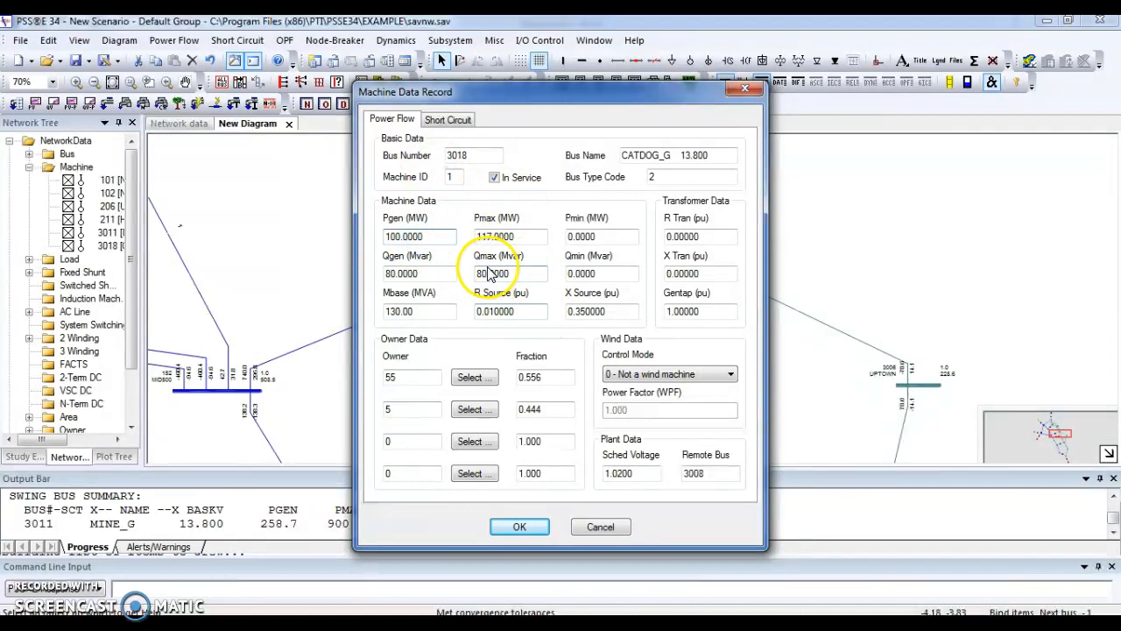
pyautogui.click(447, 120)
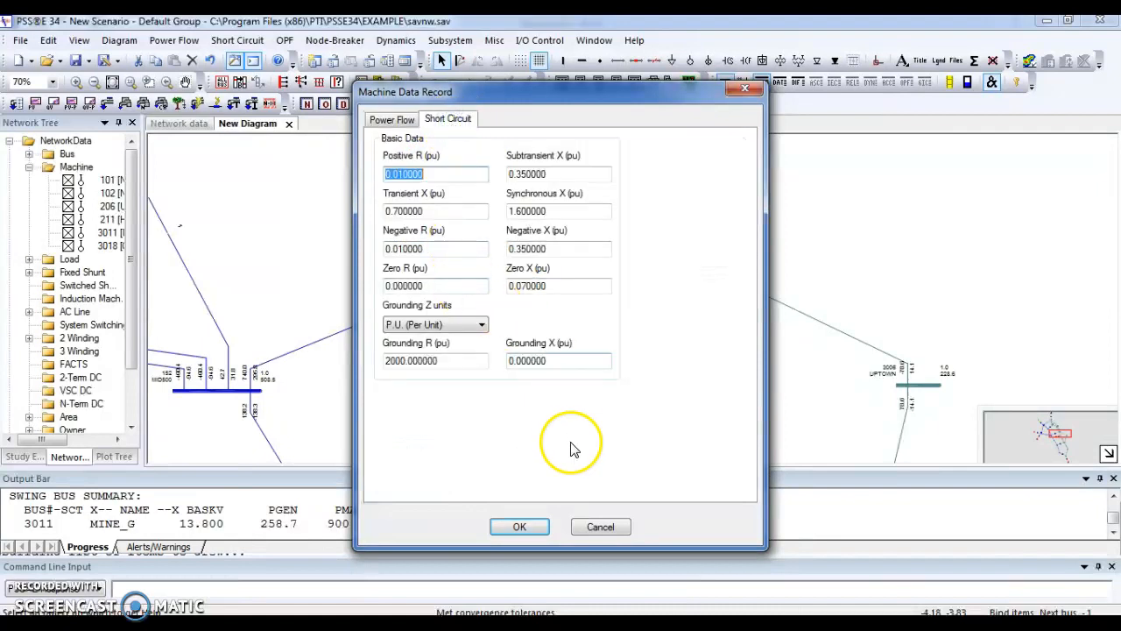
pyautogui.click(606, 527)
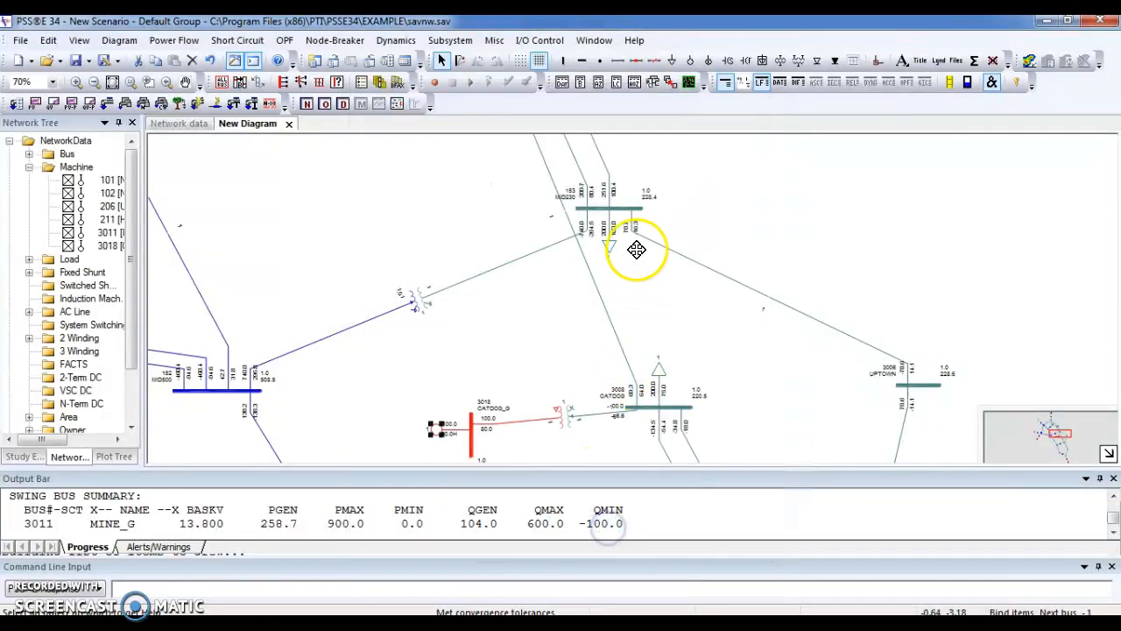
pyautogui.doubleClick(676, 415)
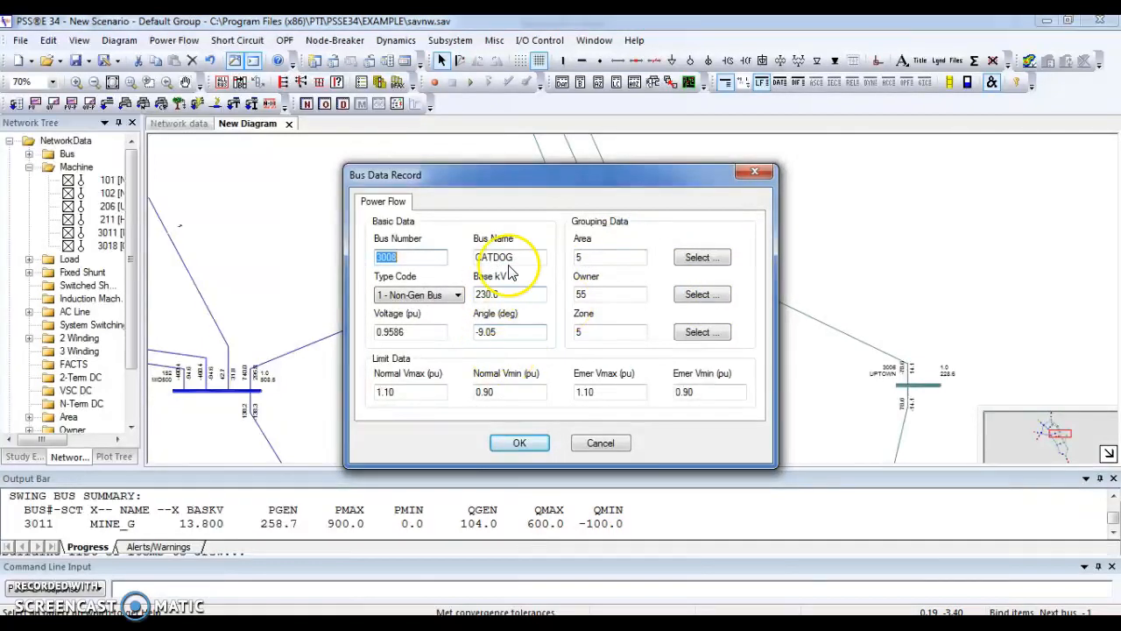
pyautogui.click(744, 175)
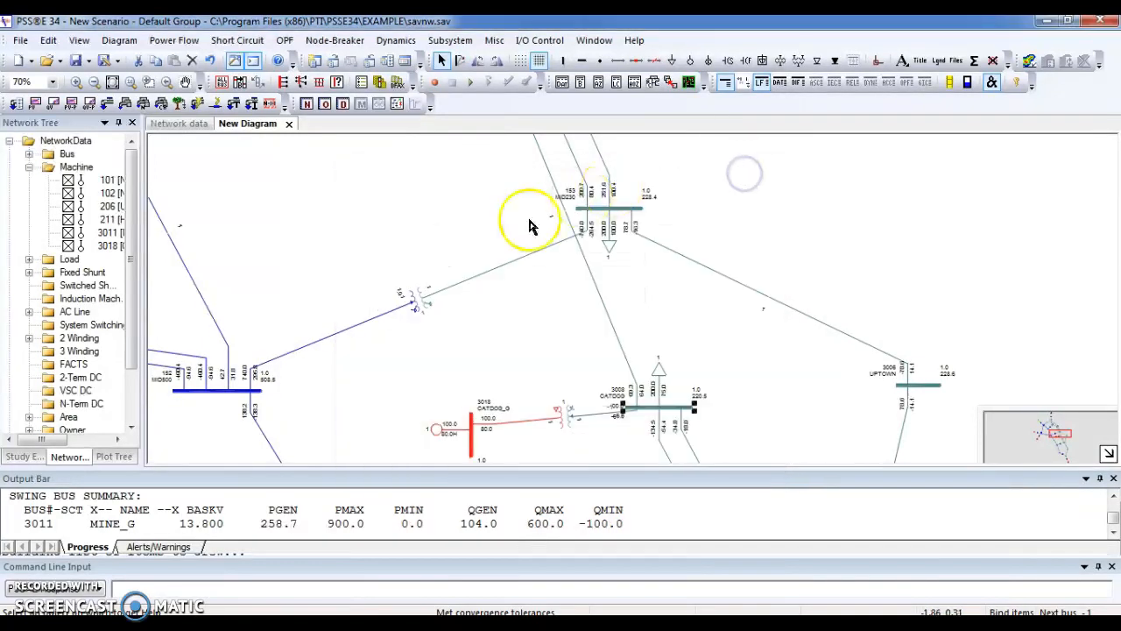
# Examine the load and AC line tables in the network data, comparing them with the one-line diagram.
pyautogui.click(170, 123)
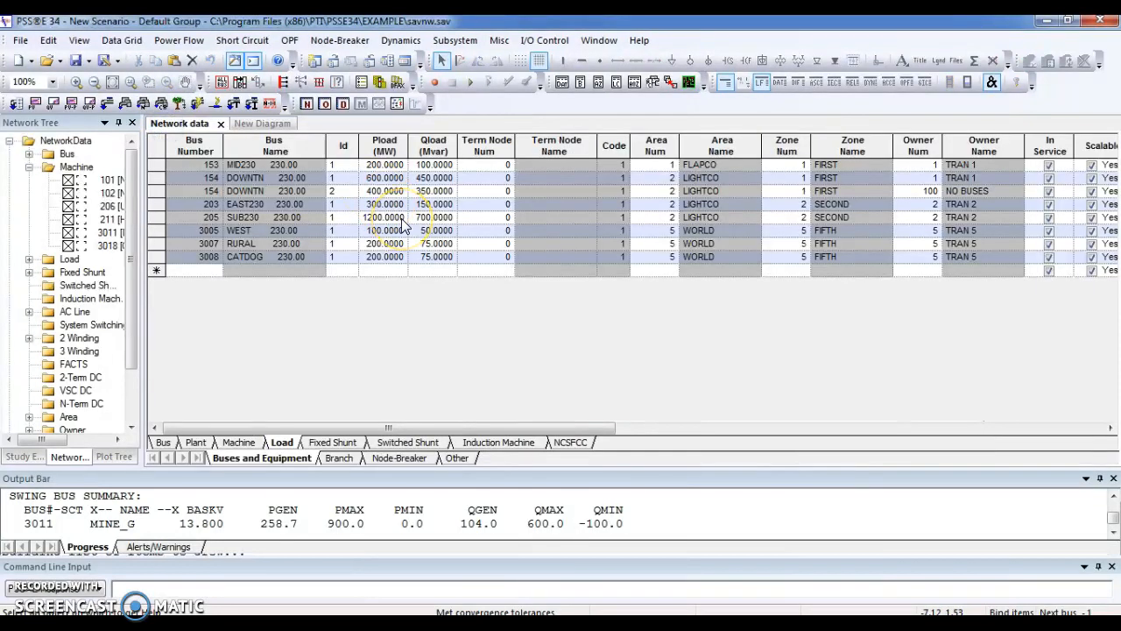
pyautogui.click(340, 460)
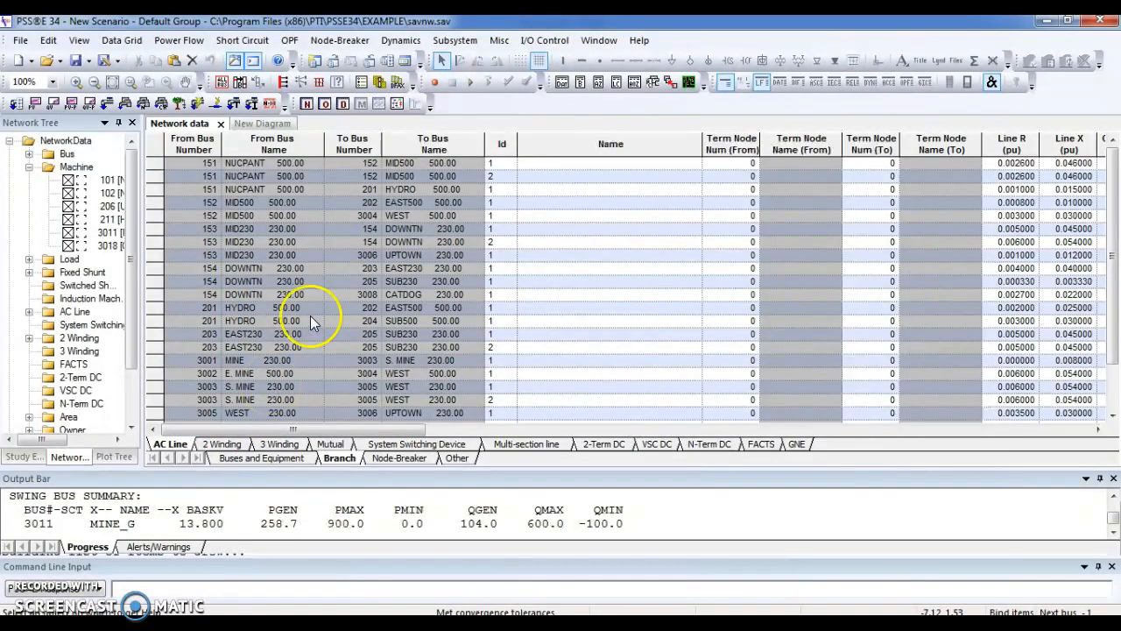
pyautogui.click(263, 126)
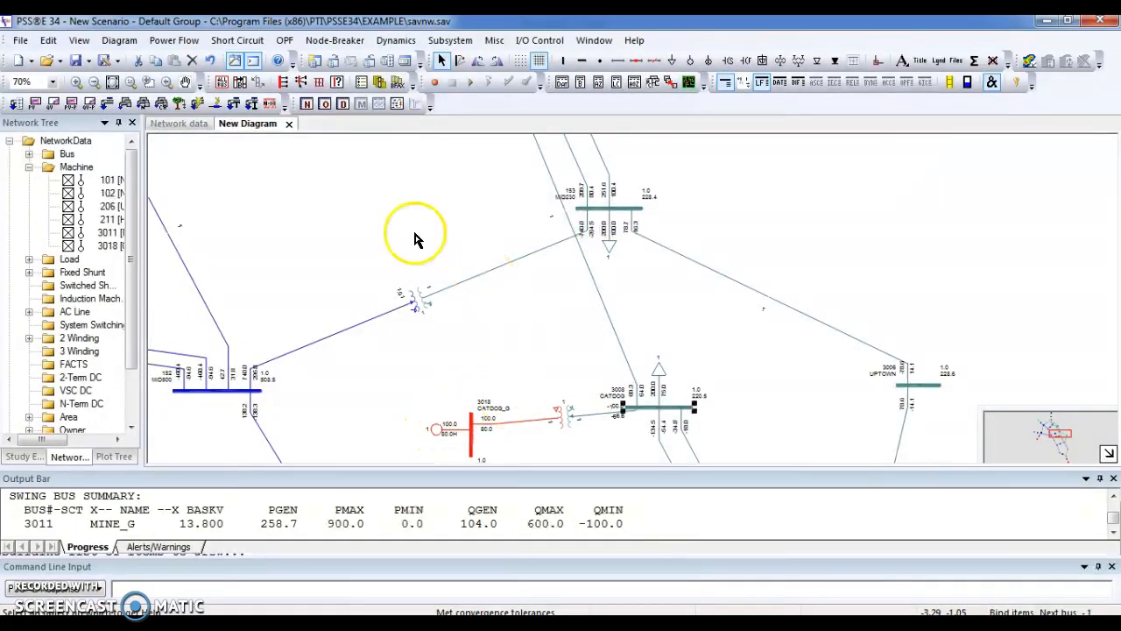
pyautogui.click(175, 123)
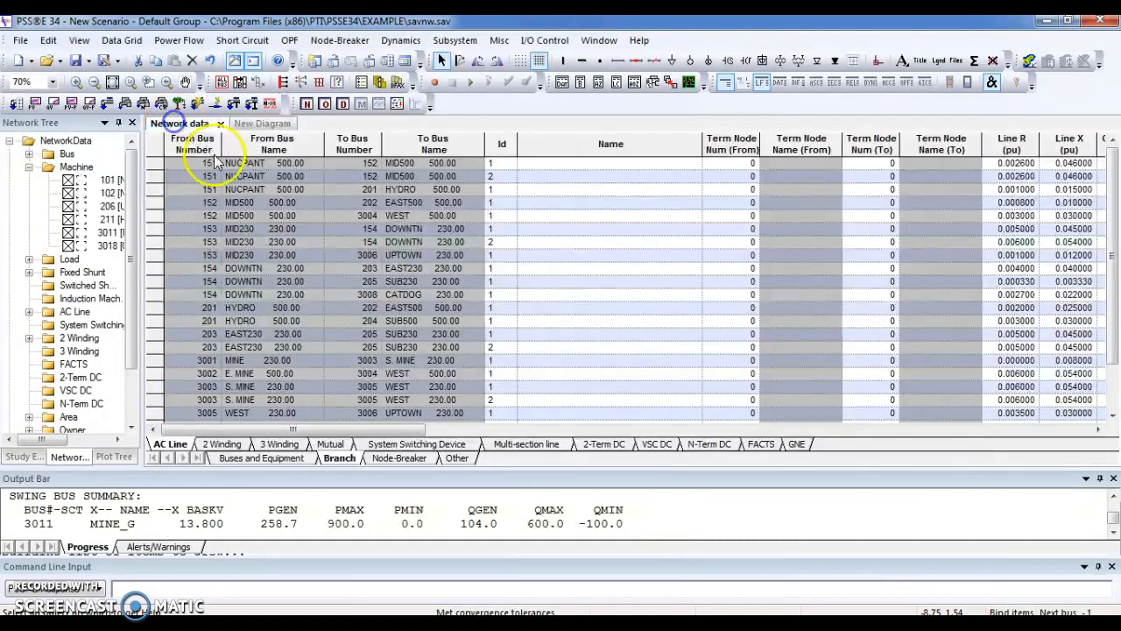